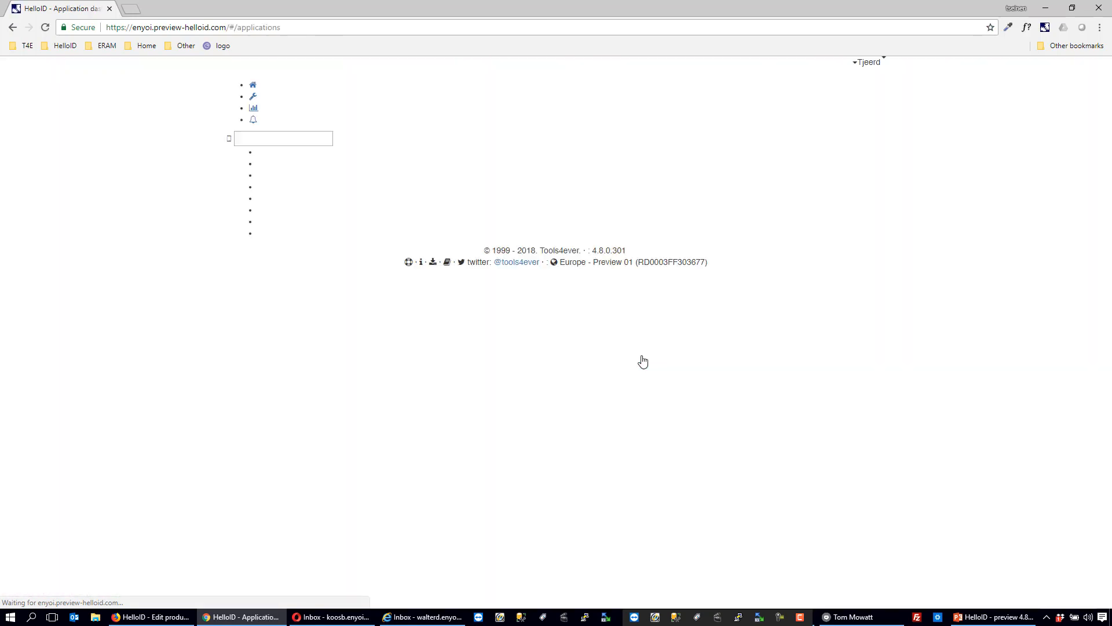
# - Open Adobe Photoshop from the self service products and start a new request for it
pyautogui.click(136, 106)
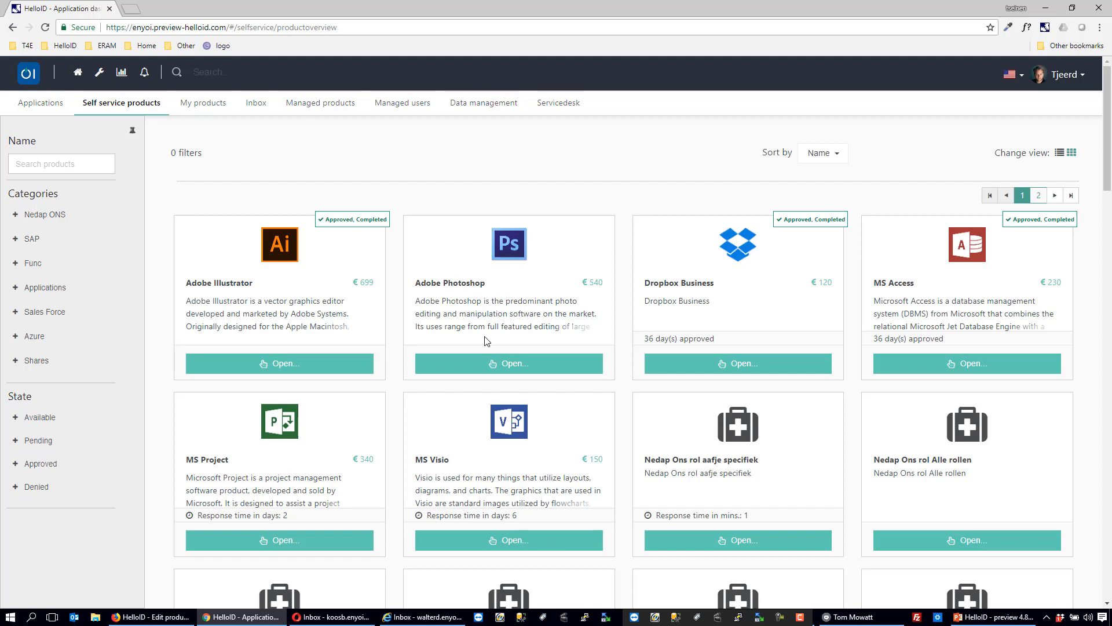
pyautogui.click(485, 367)
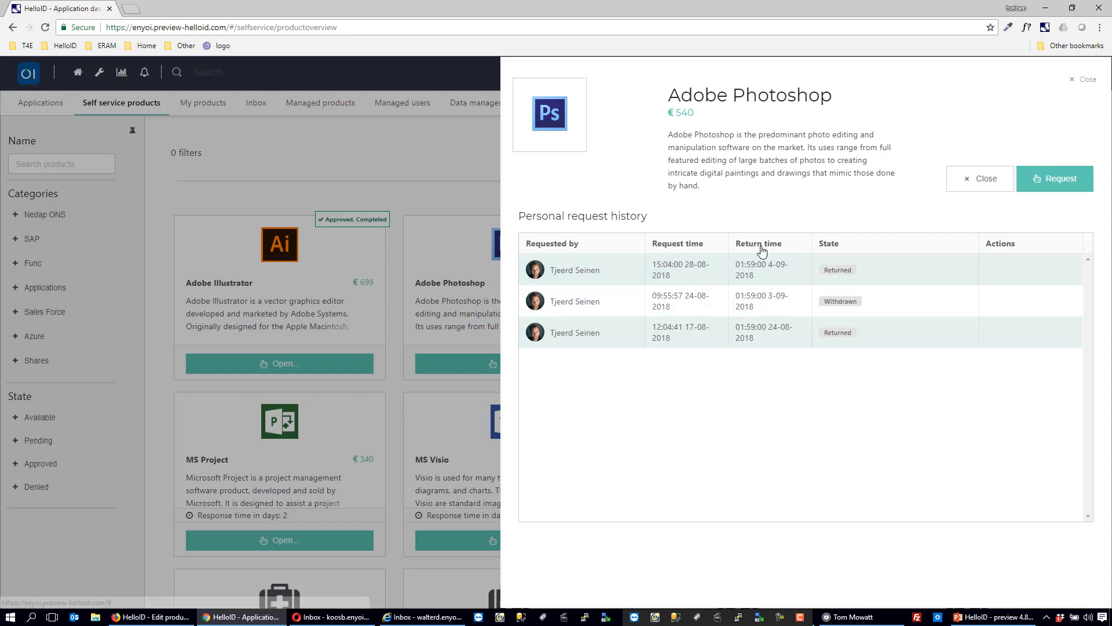
pyautogui.click(1050, 180)
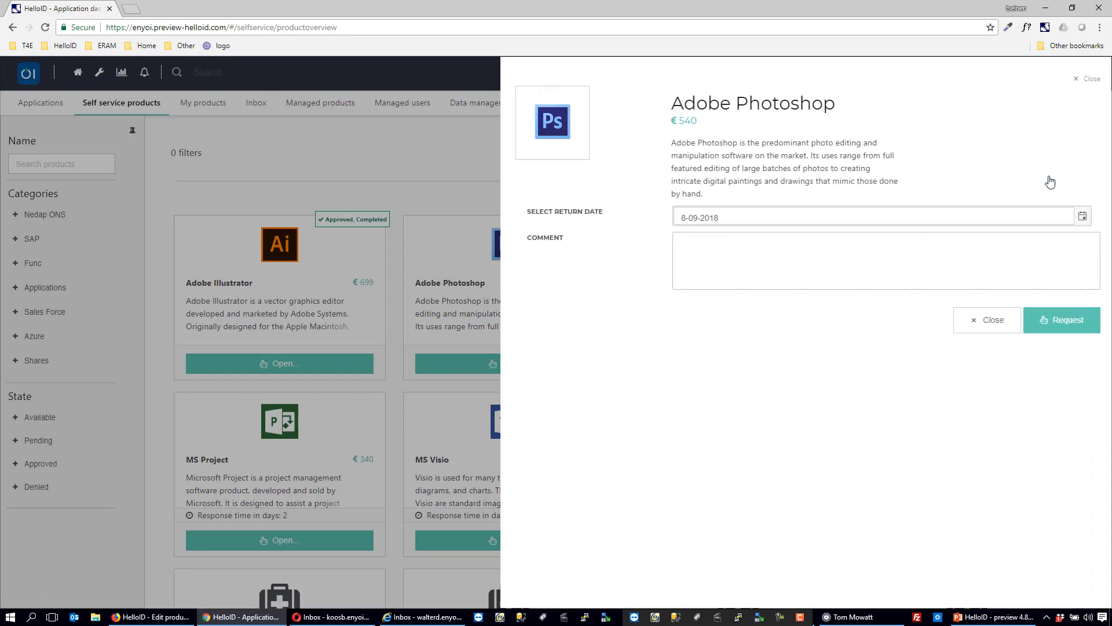
# - Submit the Adobe Photoshop request with return date 5-09-2018 and the comment "Need this for abc project.", and close the product details
pyautogui.click(1079, 217)
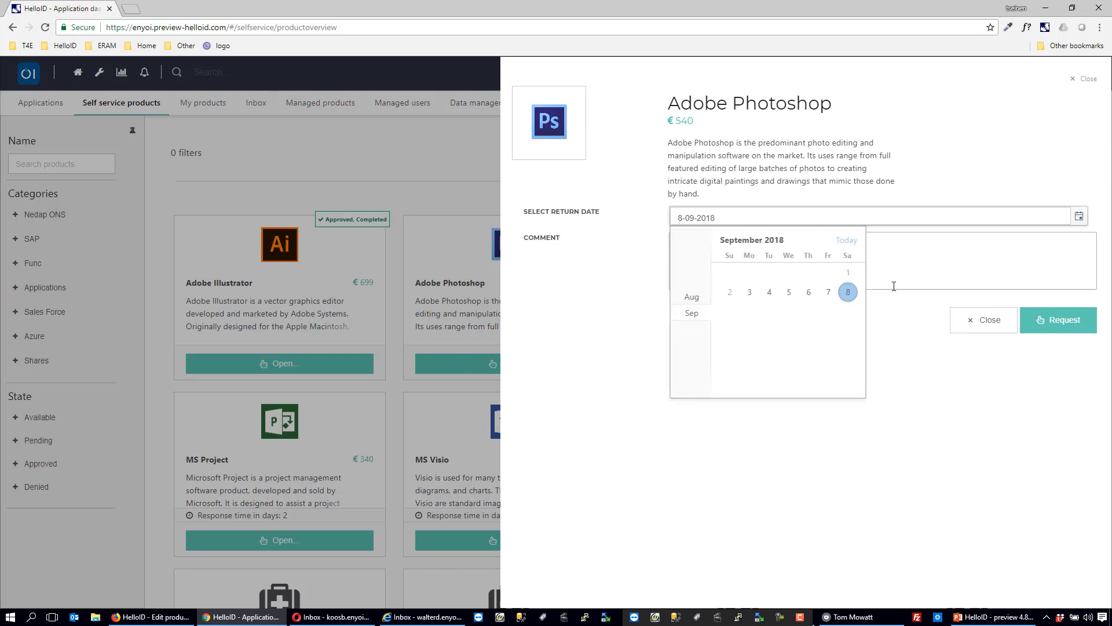
pyautogui.click(788, 293)
pyautogui.click(759, 269)
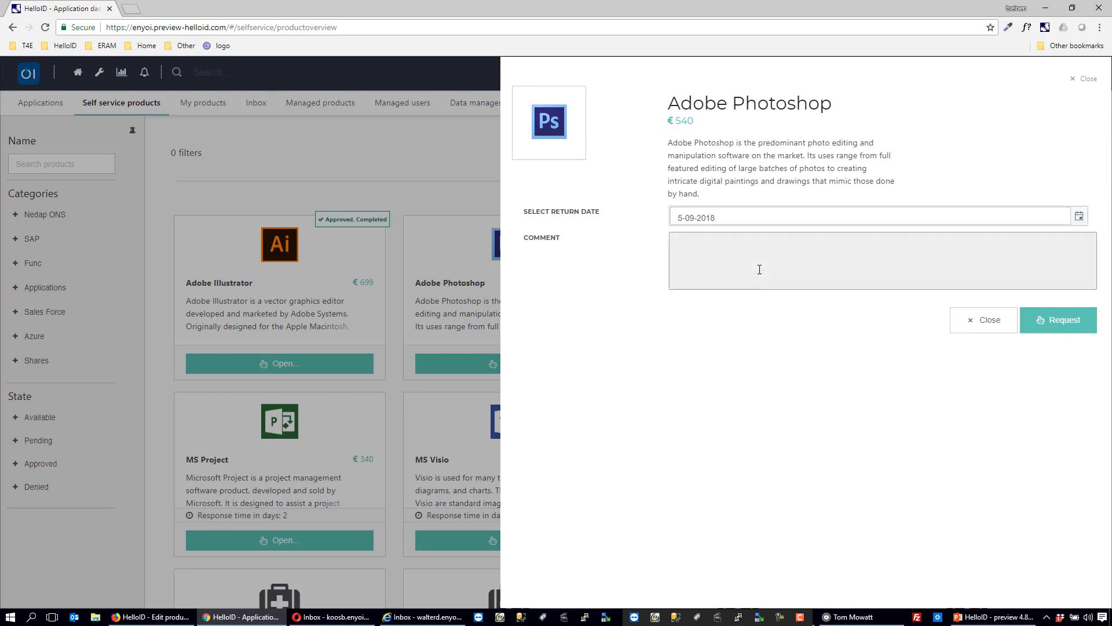
pyautogui.write('Need this for abc project.')
pyautogui.click(1051, 324)
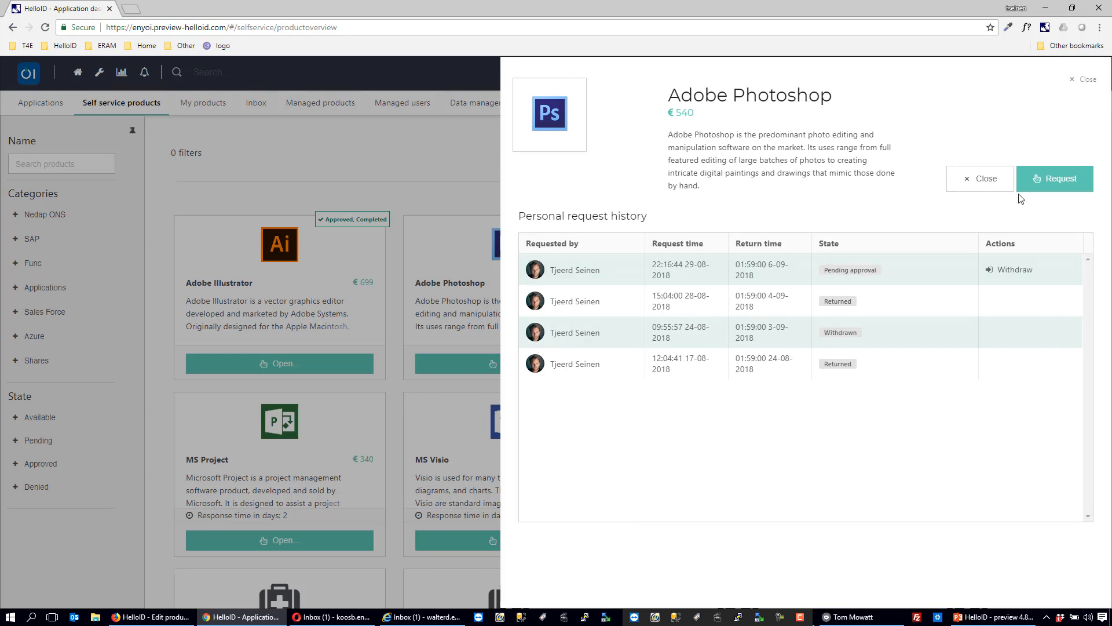
pyautogui.click(994, 187)
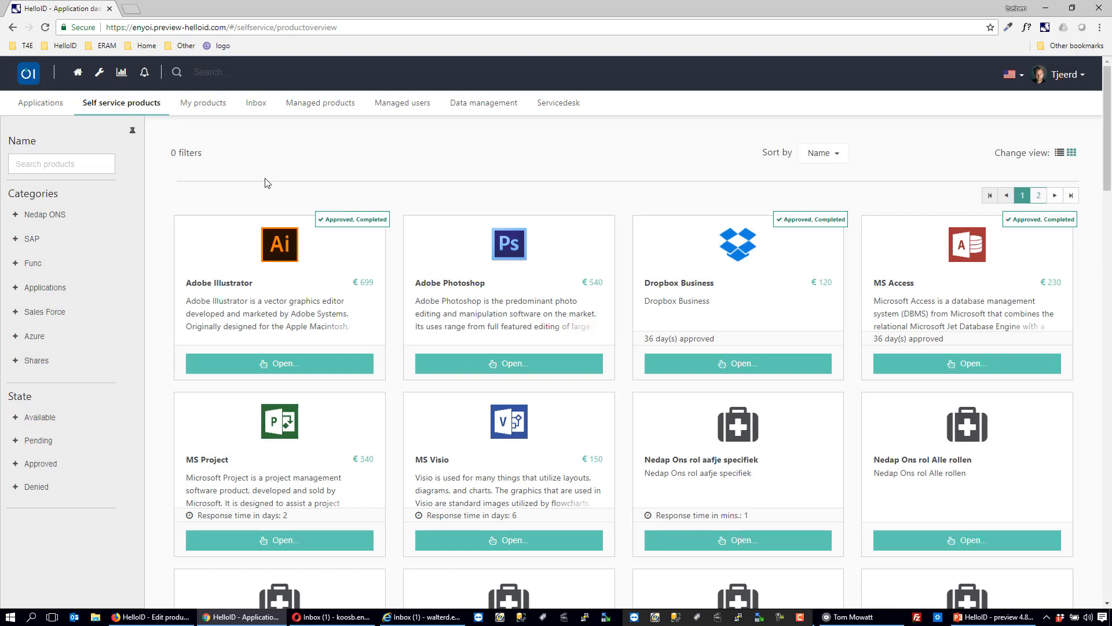
# - Review the request details of the pending Adobe Photoshop request from its personal request history
pyautogui.click(210, 104)
pyautogui.click(133, 106)
pyautogui.click(512, 363)
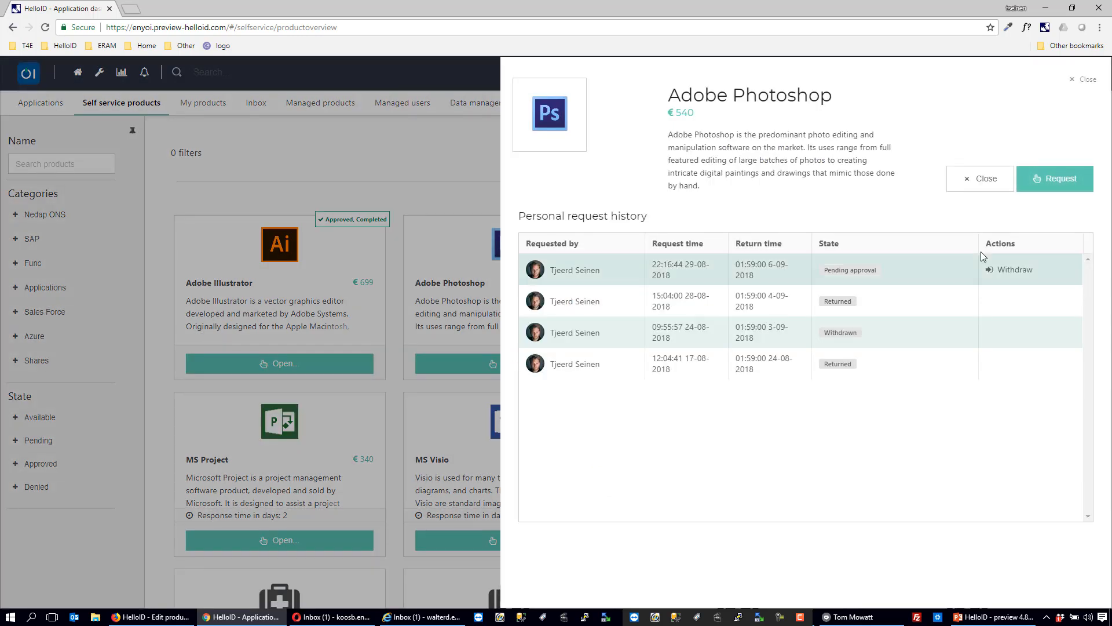
pyautogui.moveTo(880, 273)
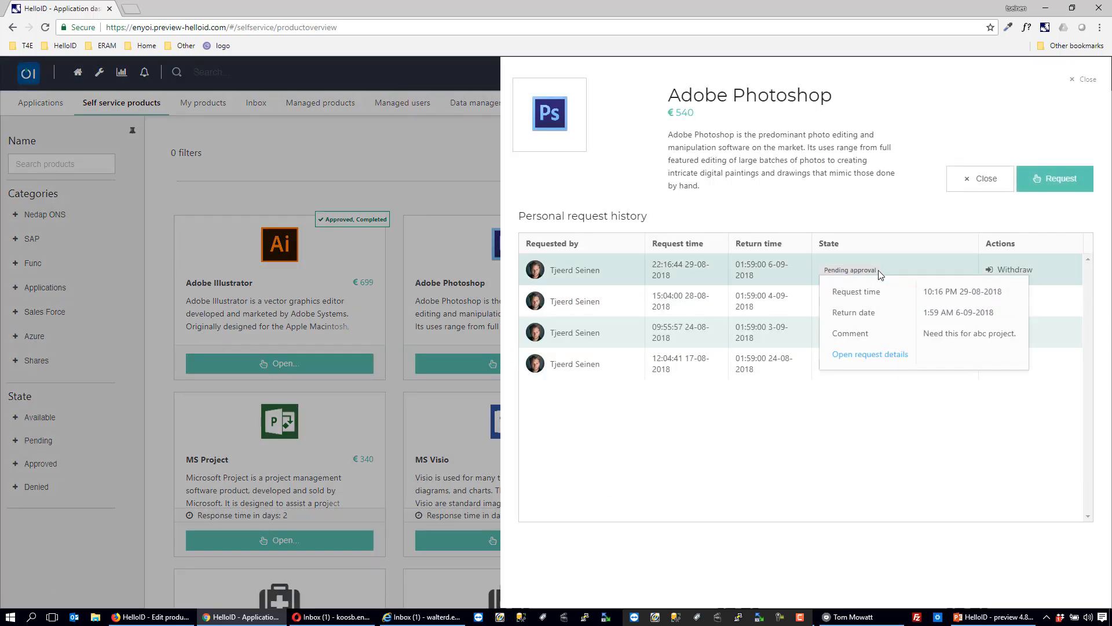
pyautogui.click(866, 354)
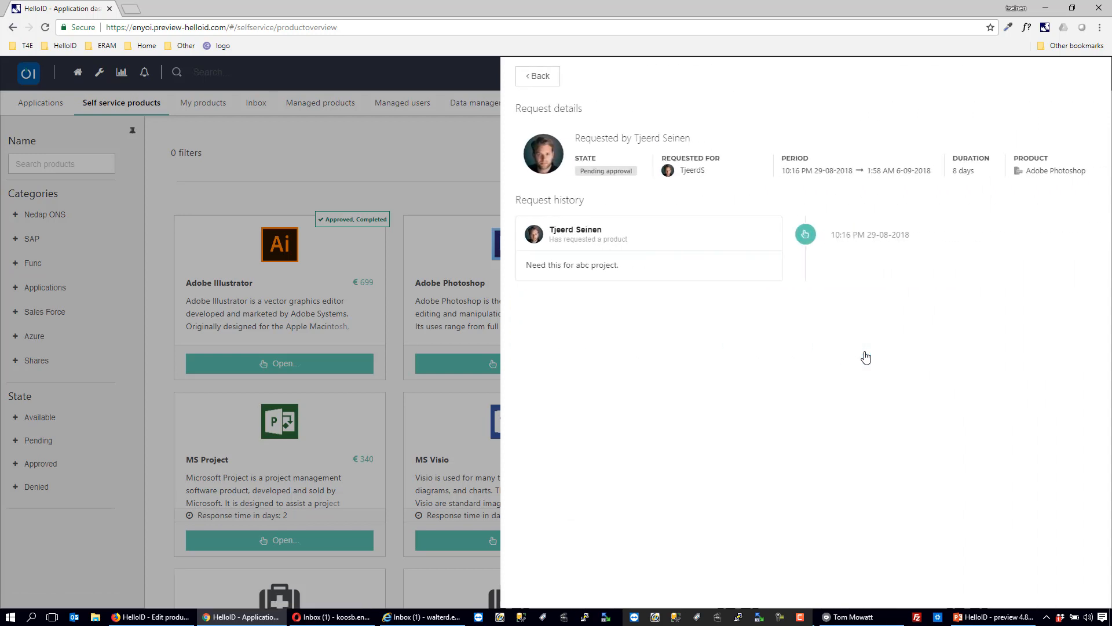
pyautogui.click(541, 80)
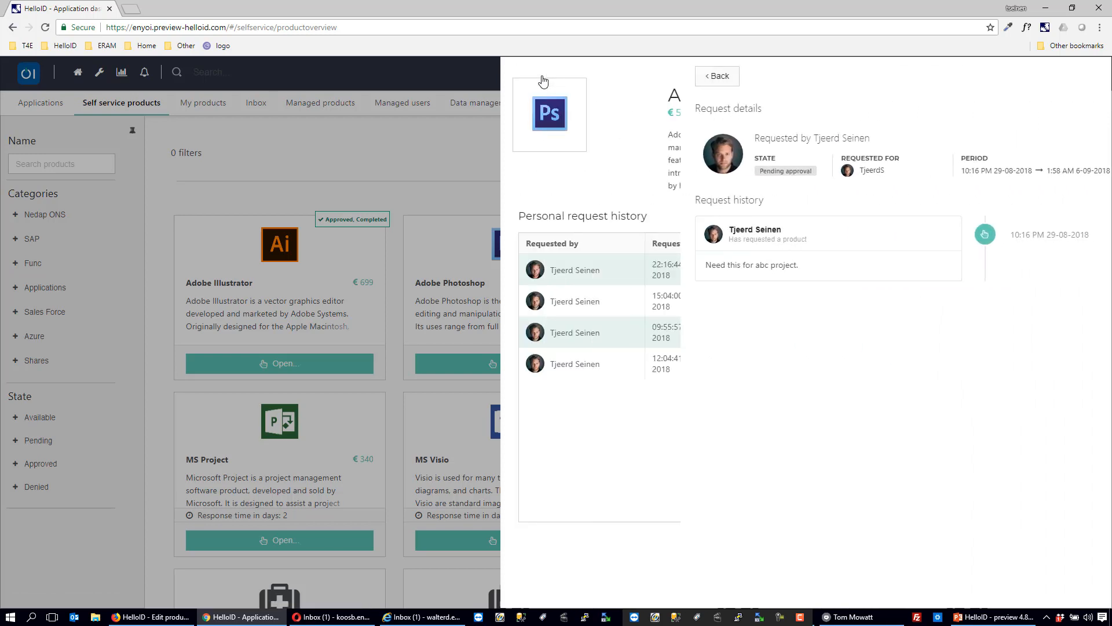
pyautogui.click(1090, 81)
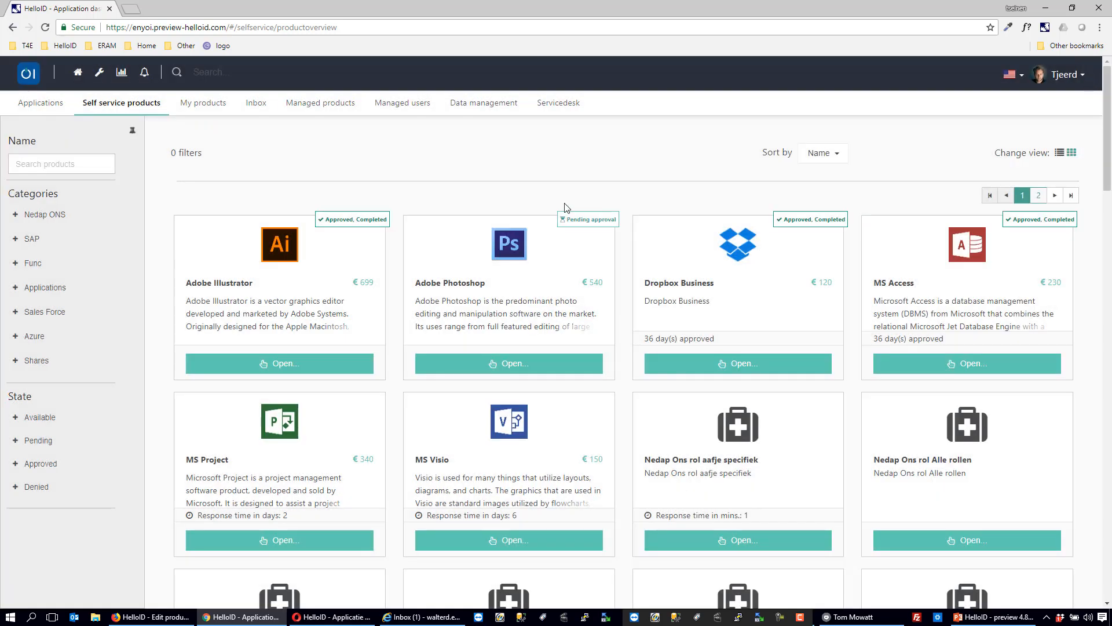
# - Switch to Opera and review the Photoshop request in the first approver's HelloID inbox and in the Gmail access request message
pyautogui.click(341, 617)
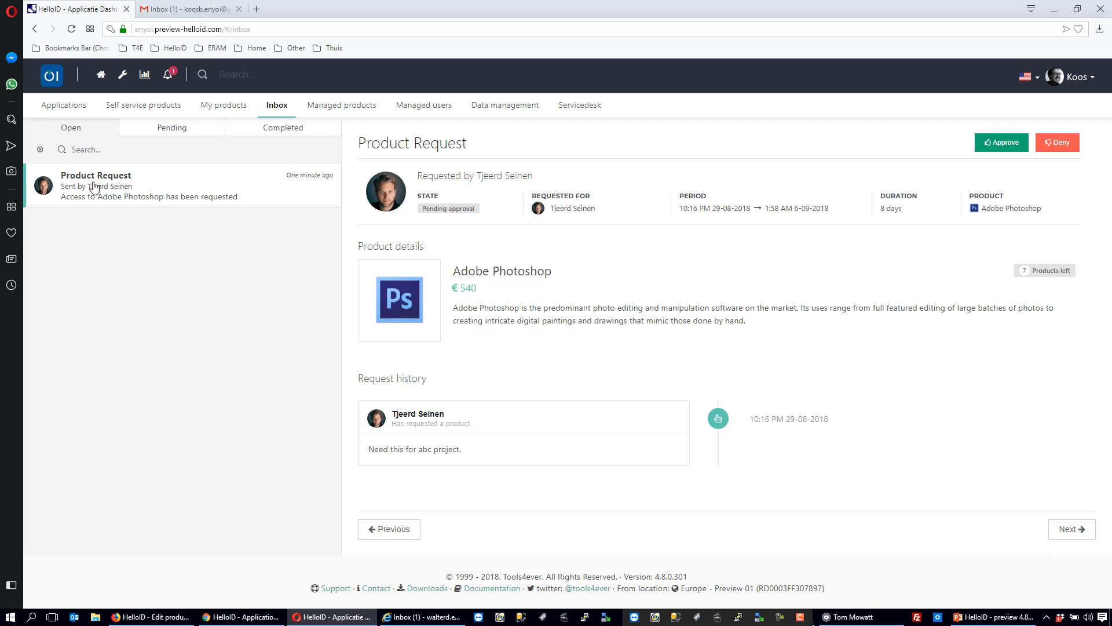
pyautogui.click(172, 15)
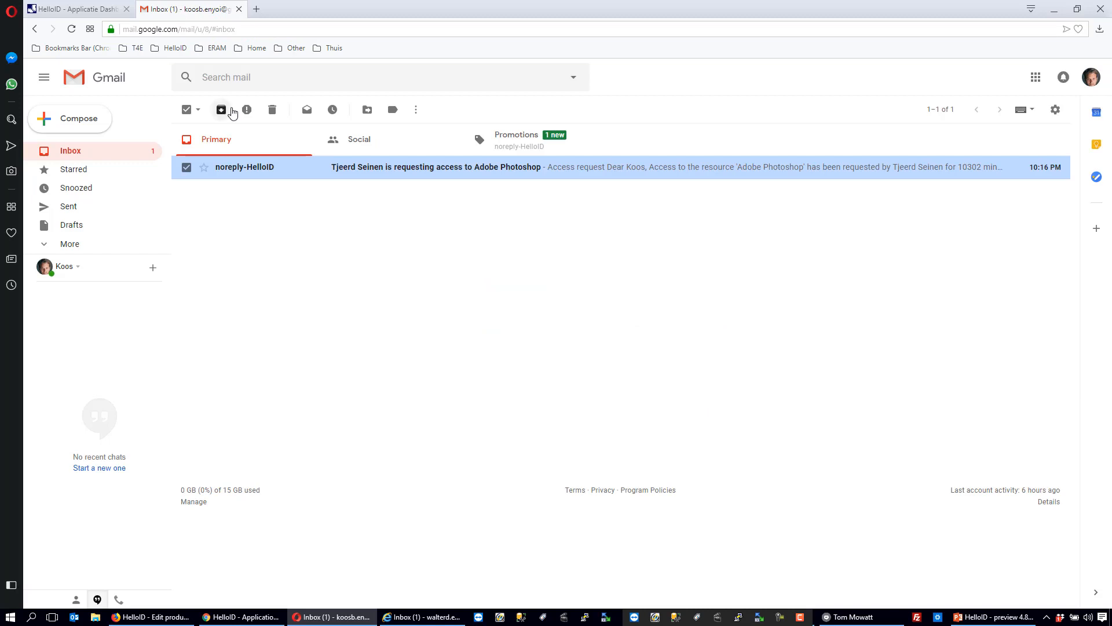
pyautogui.click(455, 172)
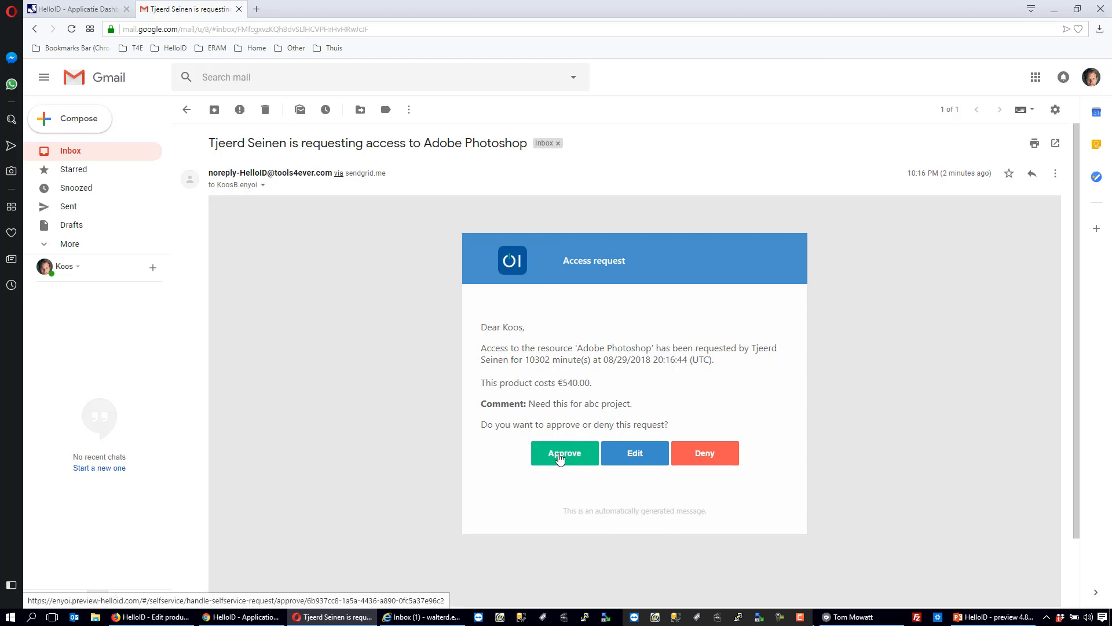
pyautogui.click(101, 14)
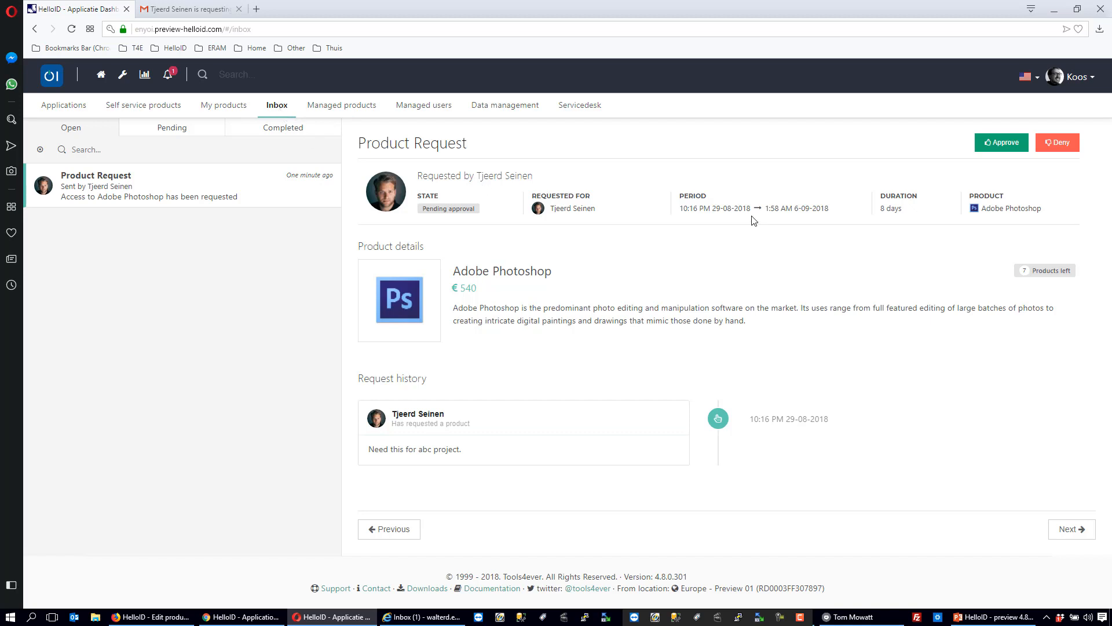
# - Check the approver's notifications and view the delegated approver settings in the approval preferences
pyautogui.click(170, 77)
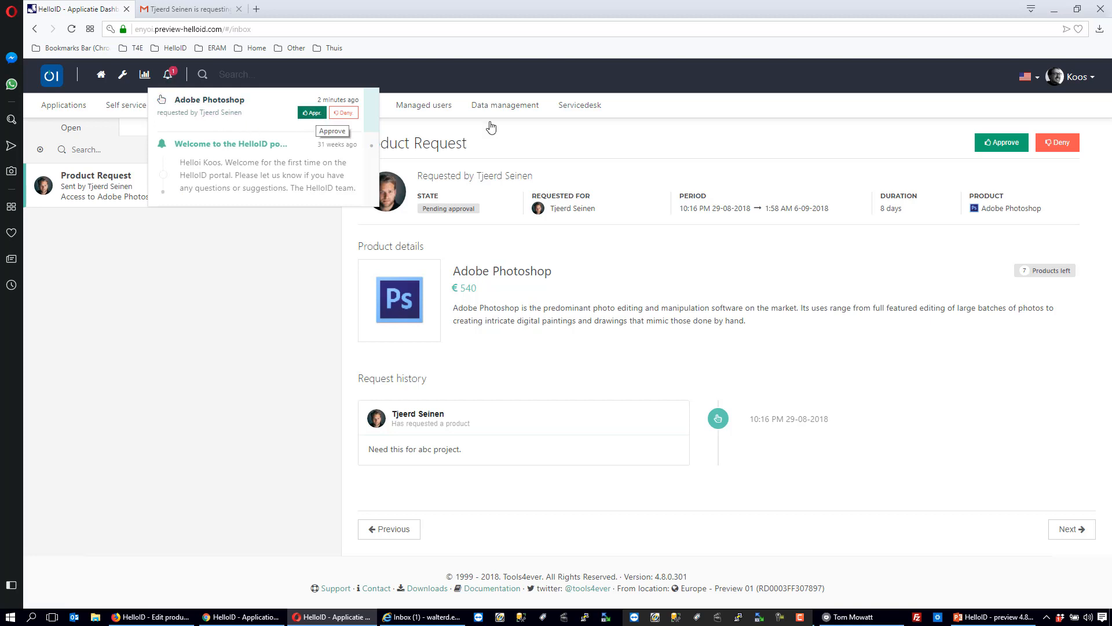
pyautogui.click(1078, 77)
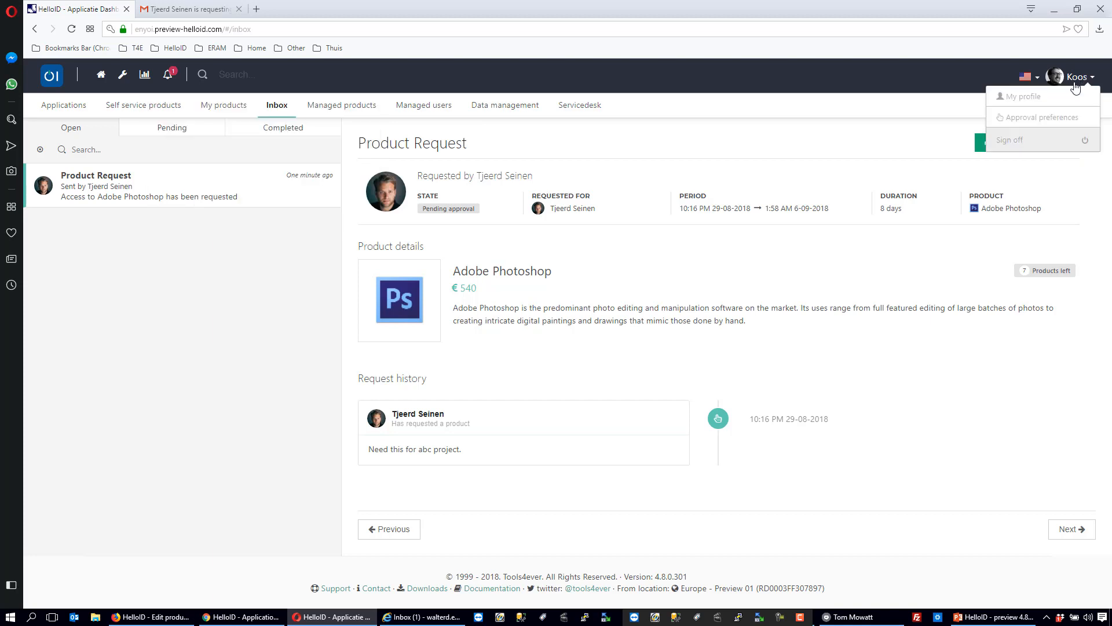
pyautogui.click(1036, 118)
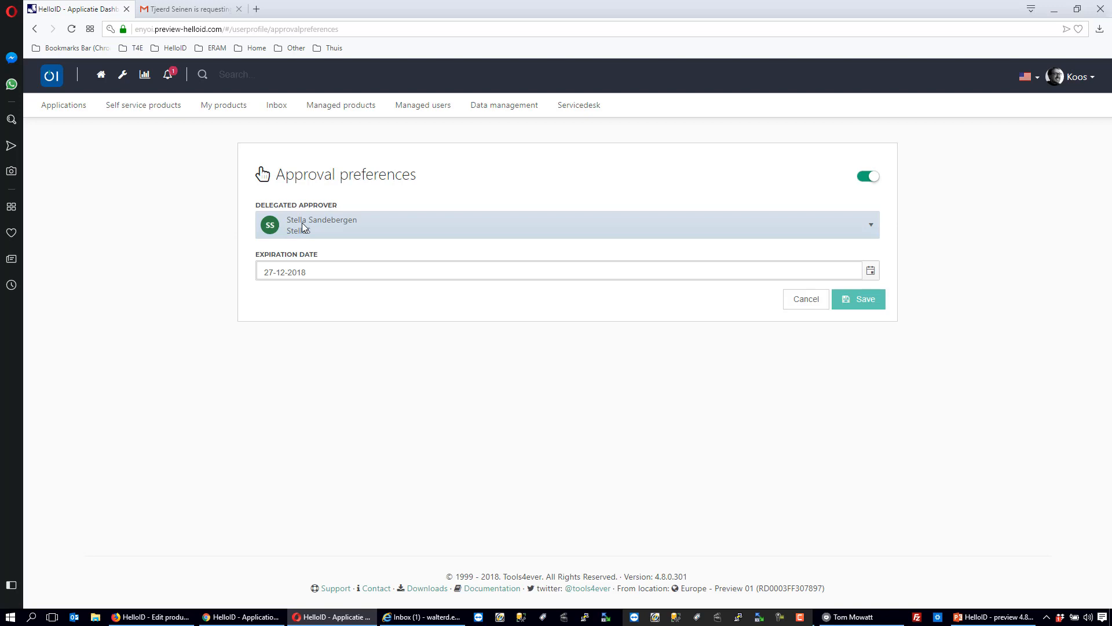
# - Approve the Adobe Photoshop request from the HelloID inbox with the comment "This ok for this project ABC."
pyautogui.click(277, 106)
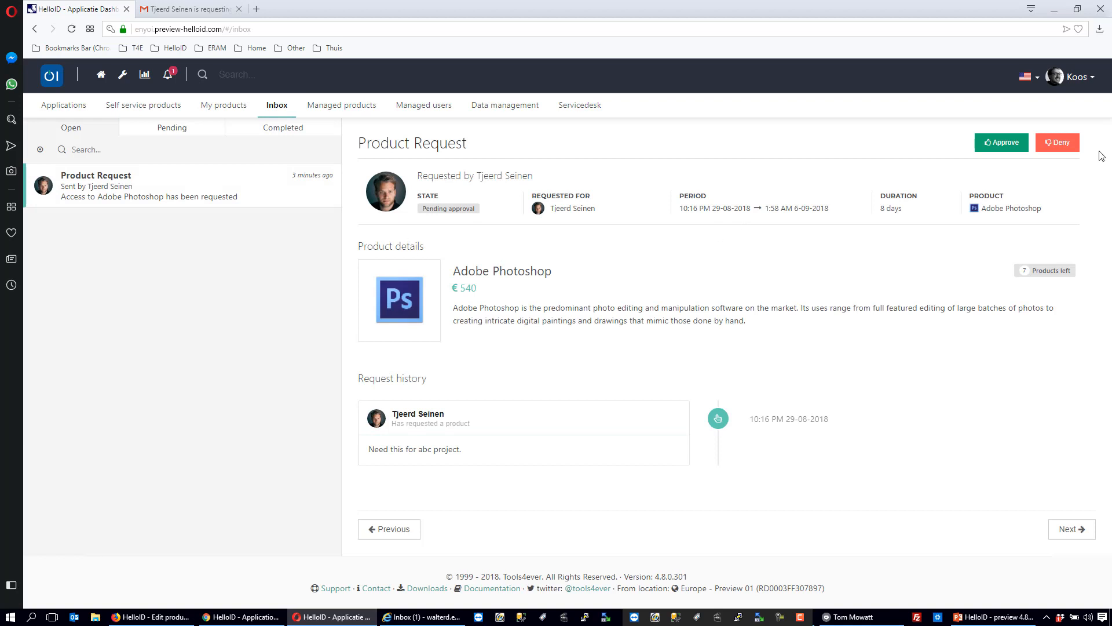
pyautogui.click(999, 142)
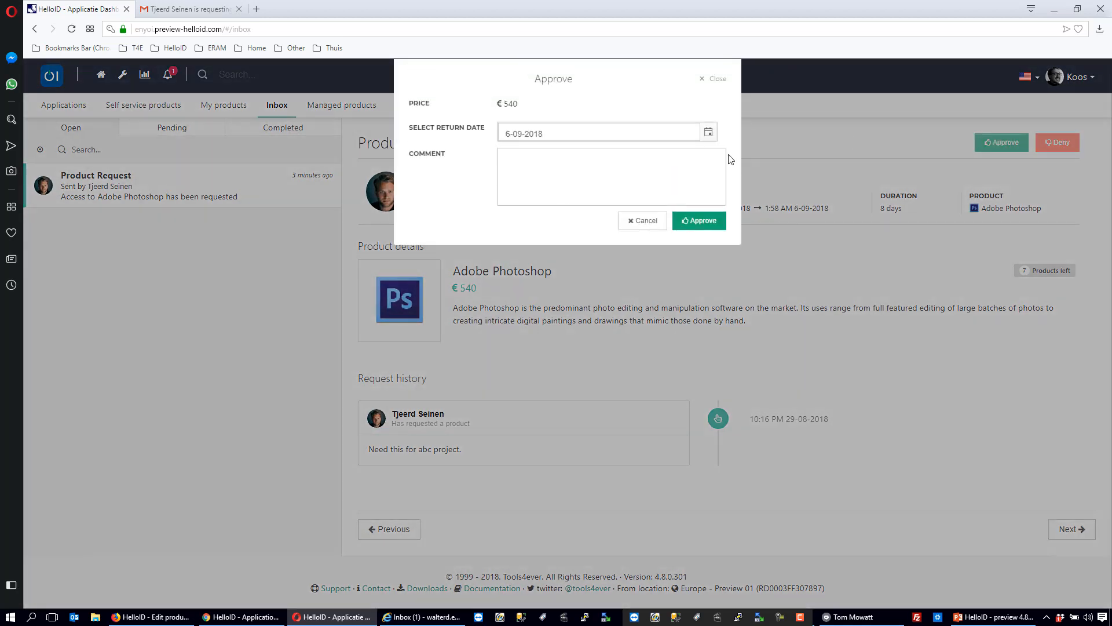
pyautogui.click(615, 170)
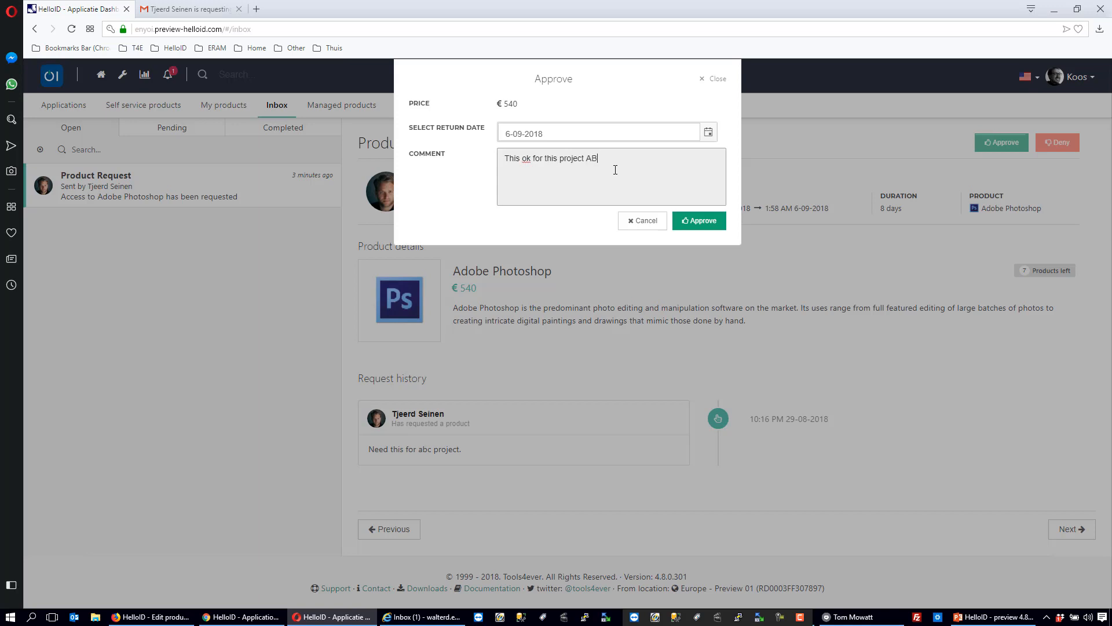
pyautogui.click(690, 225)
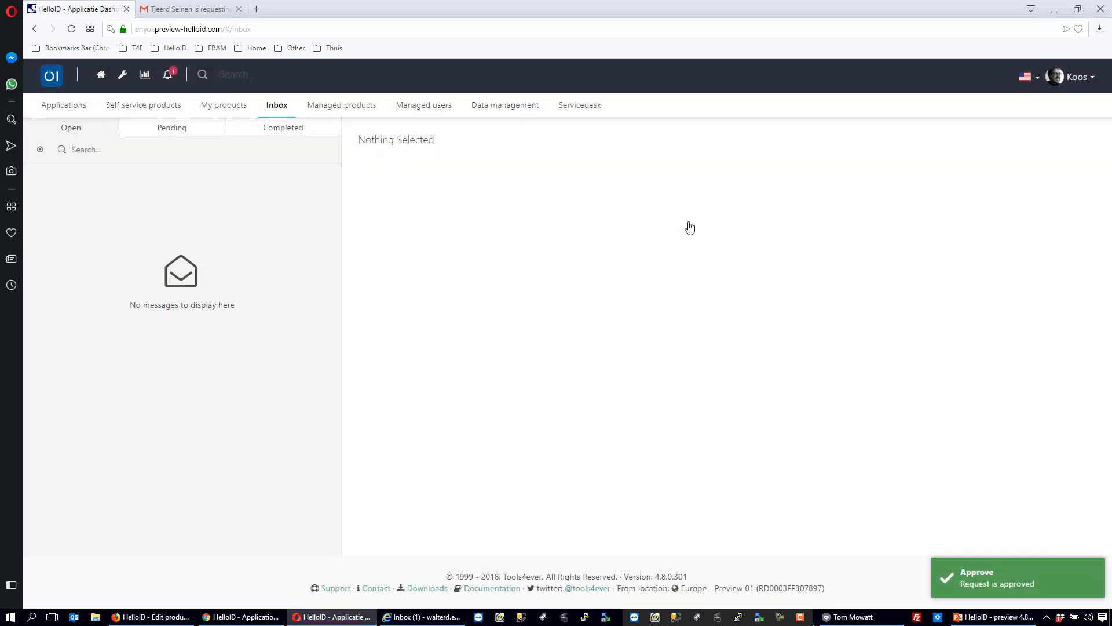
# - Review the request history and comments of the Photoshop request among the pending inbox items
pyautogui.click(174, 129)
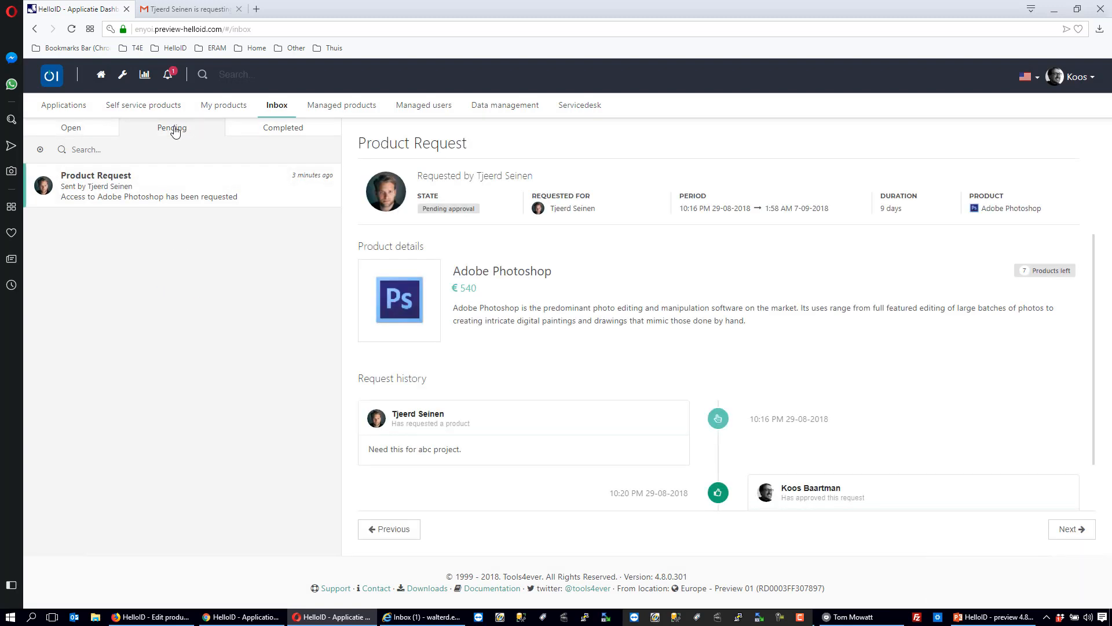
pyautogui.click(80, 127)
pyautogui.doubleClick(1094, 284)
pyautogui.moveTo(1095, 298); pyautogui.dragTo(1099, 350)
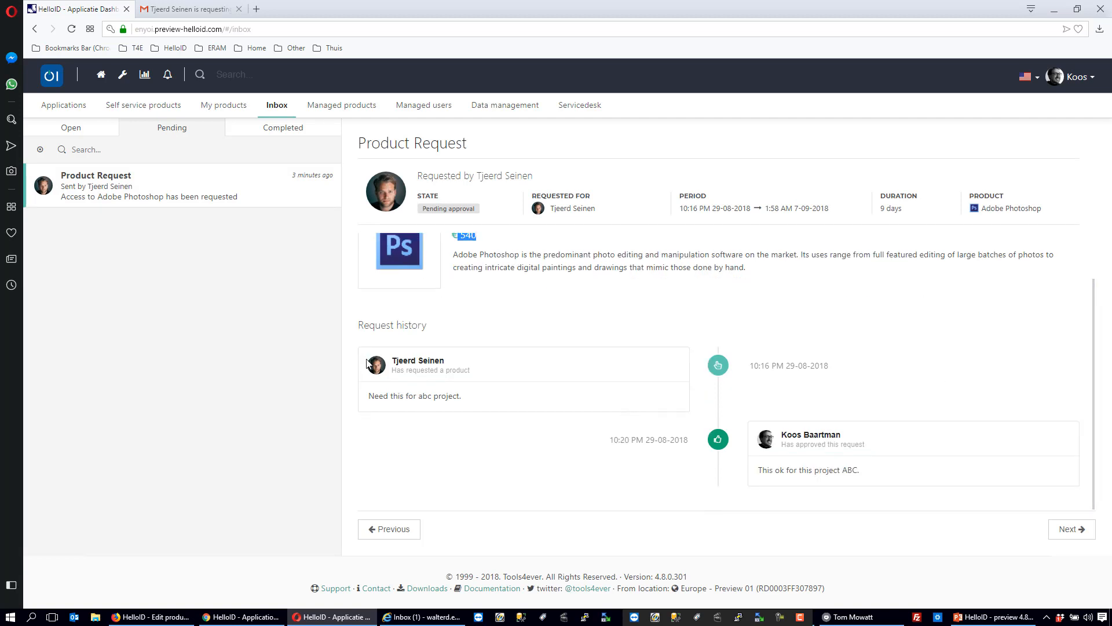
pyautogui.moveTo(462, 396); pyautogui.dragTo(369, 400)
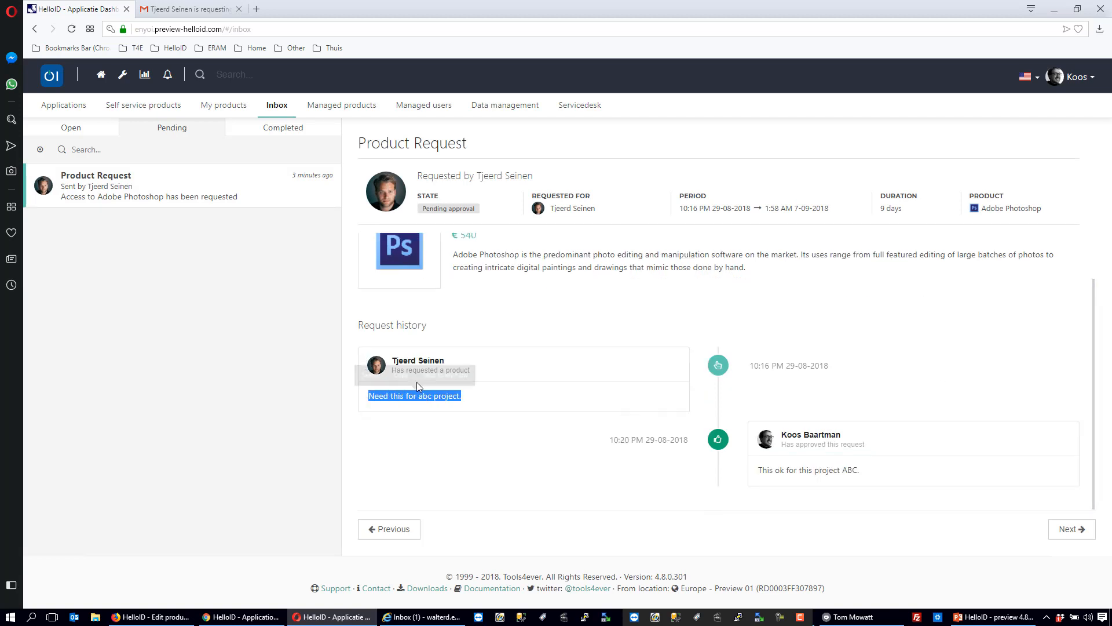
pyautogui.click(481, 365)
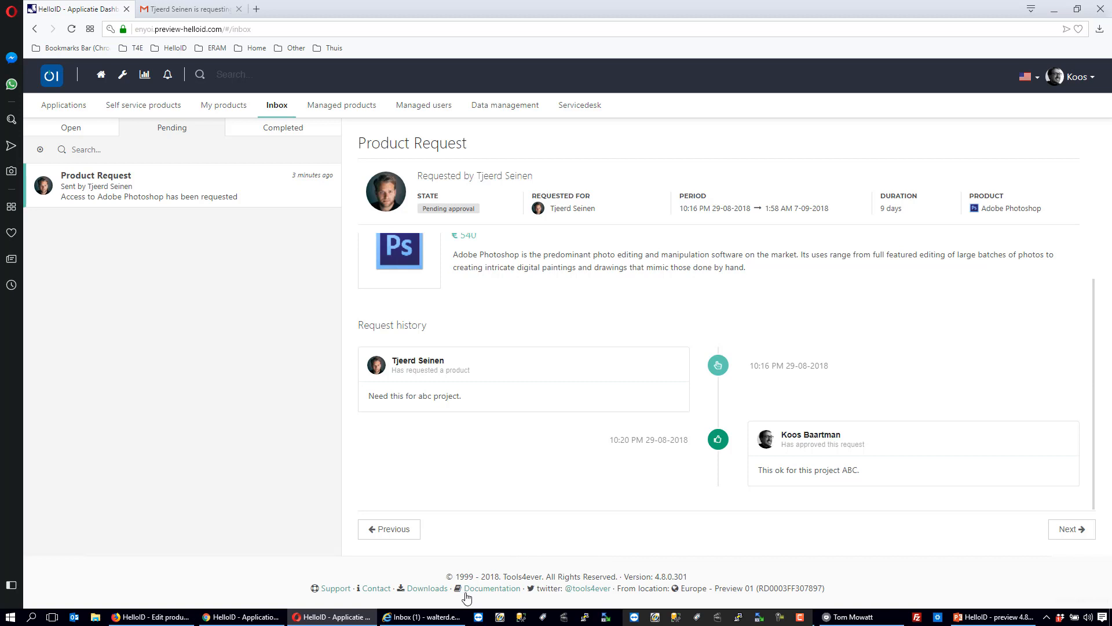
# - Switch to Internet Explorer and check the open and pending requests in the second approver's HelloID inbox
pyautogui.click(425, 618)
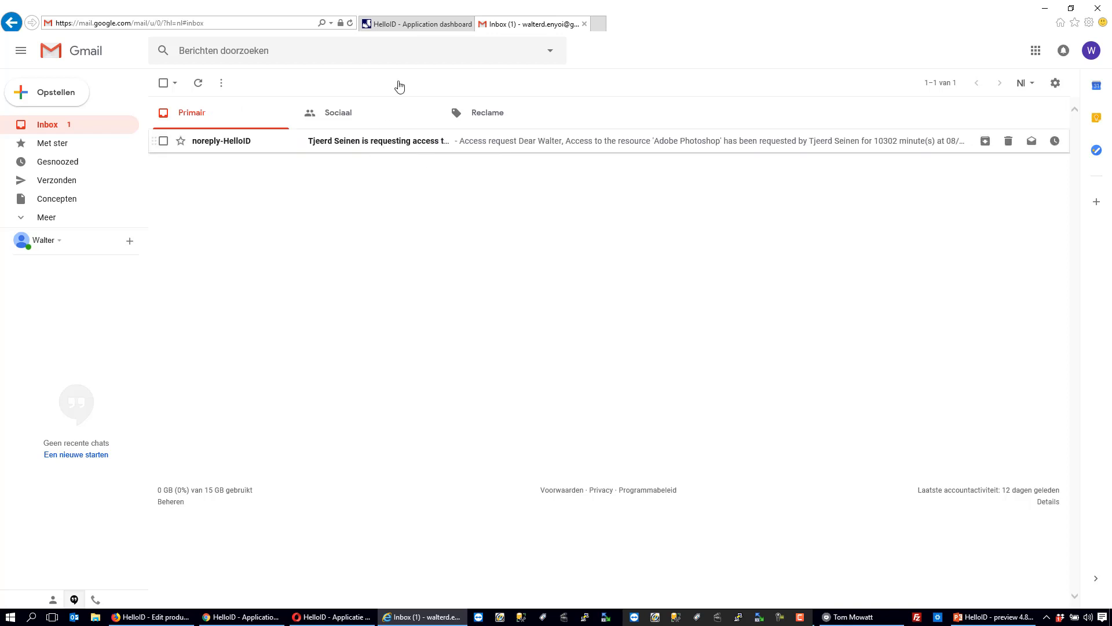
pyautogui.click(420, 24)
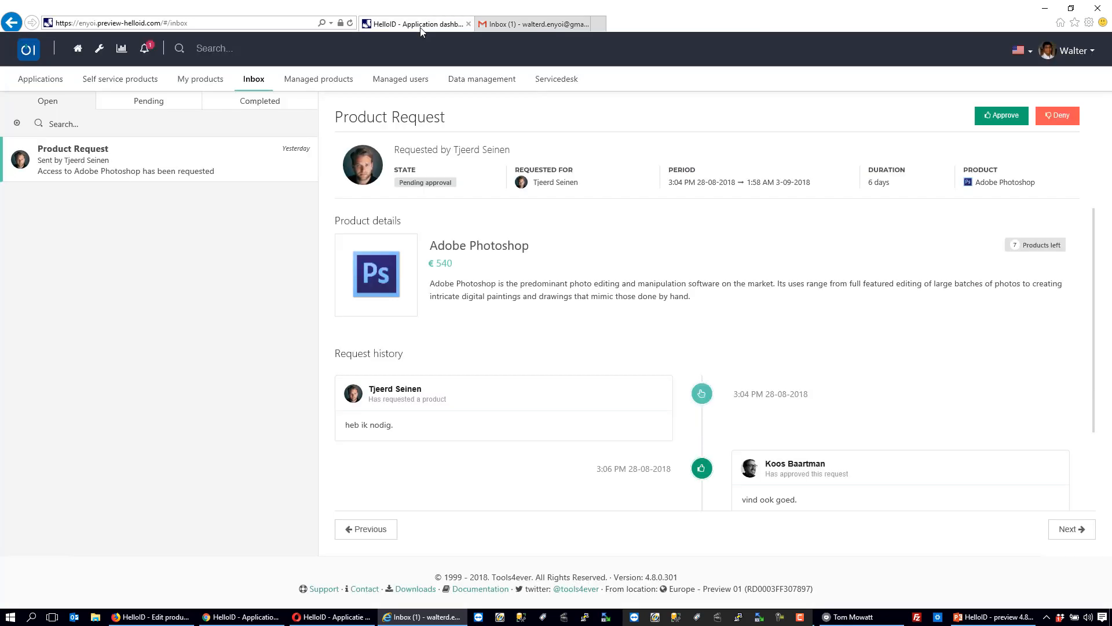
pyautogui.click(137, 104)
pyautogui.click(34, 103)
# - Approve the Adobe Photoshop request directly from the access request e-mail in the second approver's Gmail
pyautogui.click(505, 26)
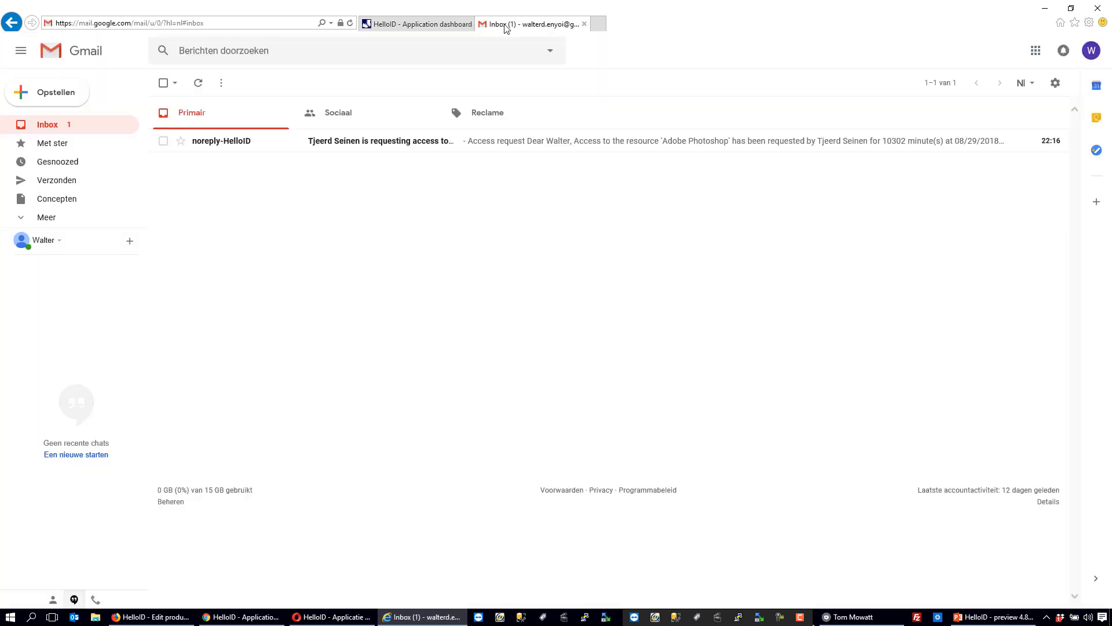
pyautogui.click(367, 144)
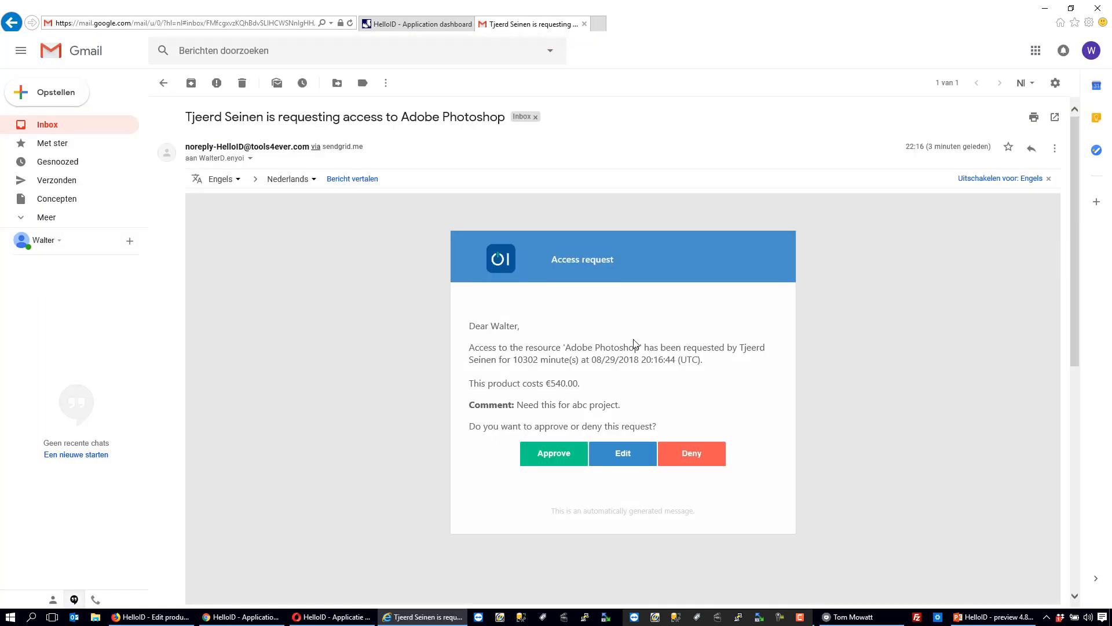
pyautogui.click(546, 459)
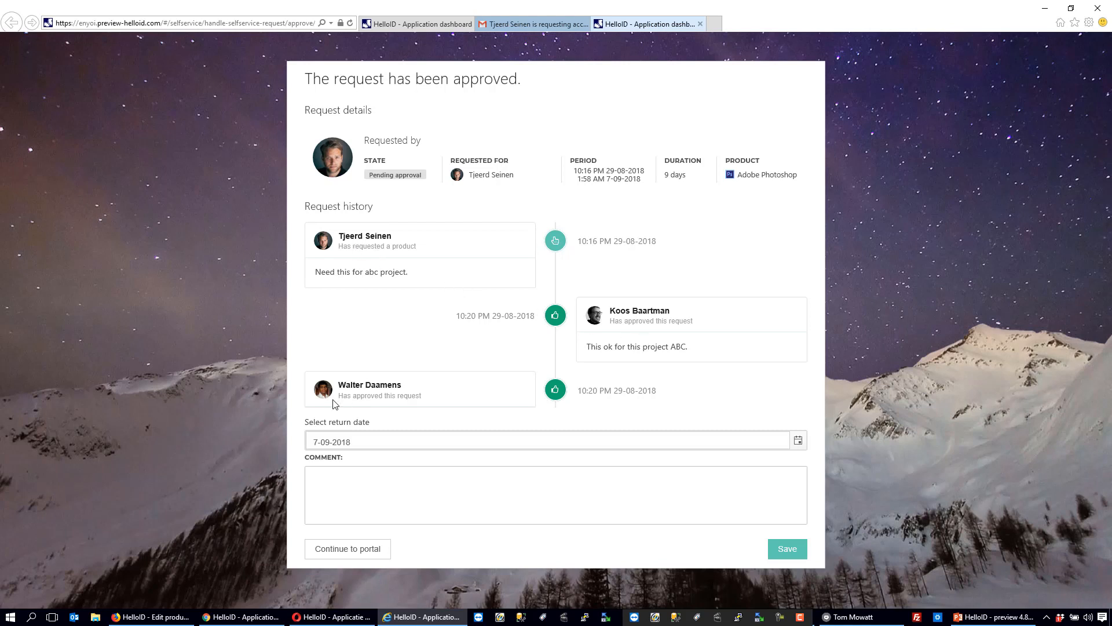
# - Set the return date of the approved Photoshop request to 2-09-2018
pyautogui.doubleClick(342, 442)
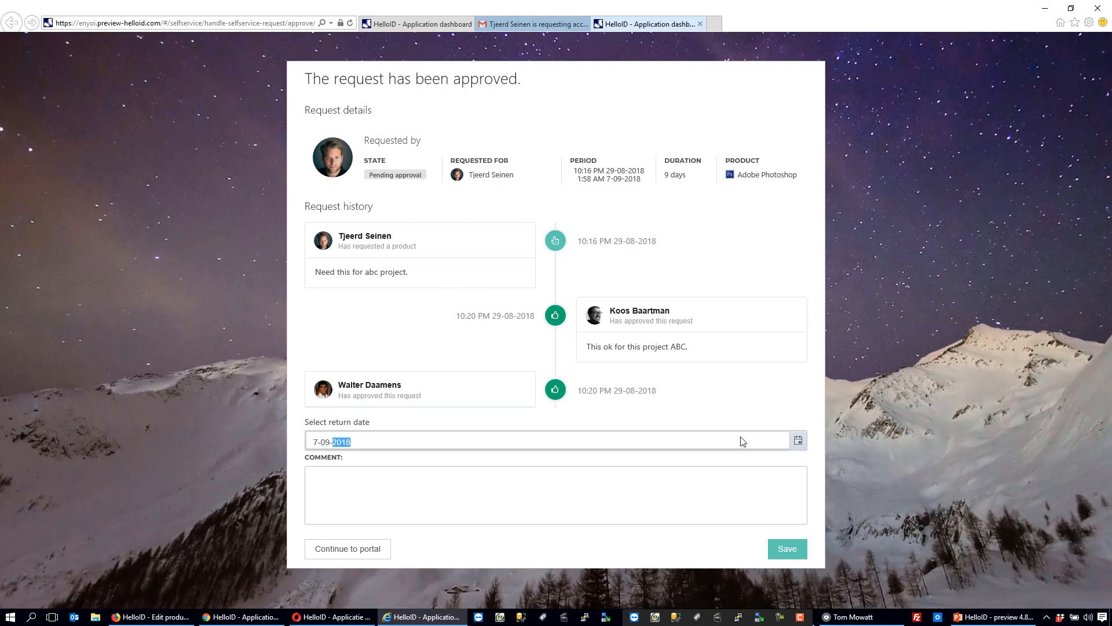
pyautogui.click(797, 442)
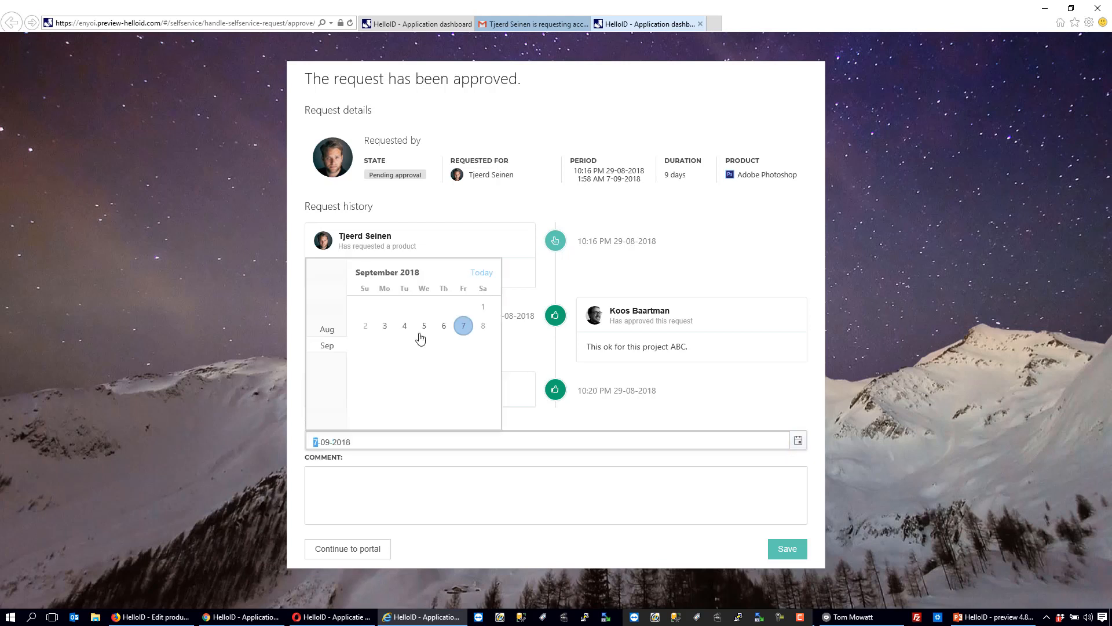
pyautogui.click(366, 326)
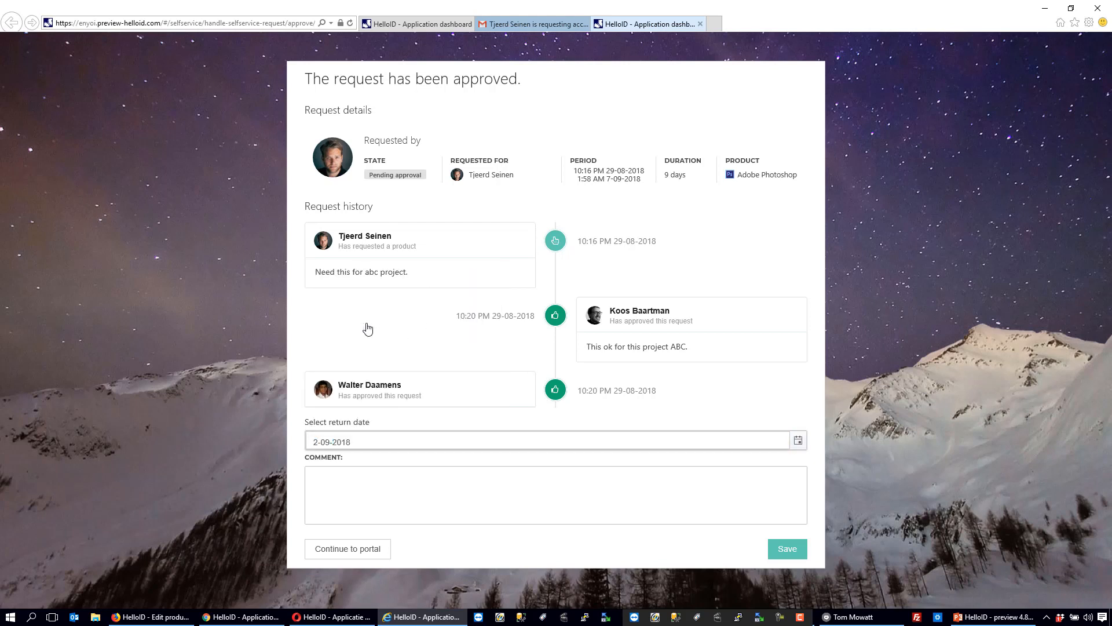
# - Add the comment "Is ok but not for so long." to the approved Photoshop request and save it
pyautogui.click(343, 494)
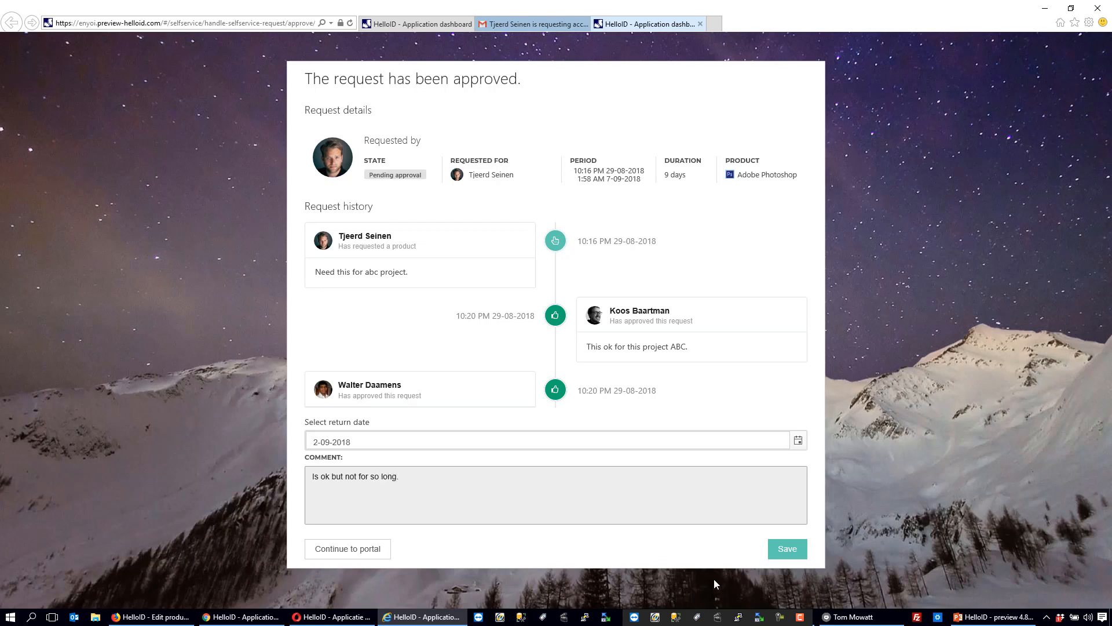
pyautogui.click(772, 555)
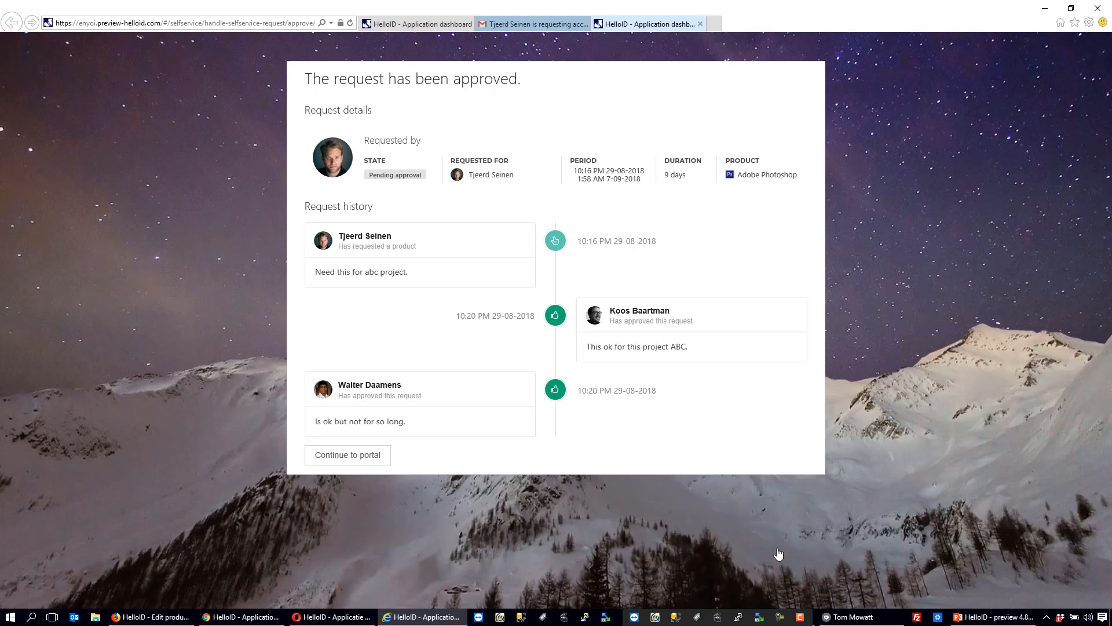
# - Continue to the second approver's portal and check the open and completed requests in the inbox
pyautogui.click(319, 457)
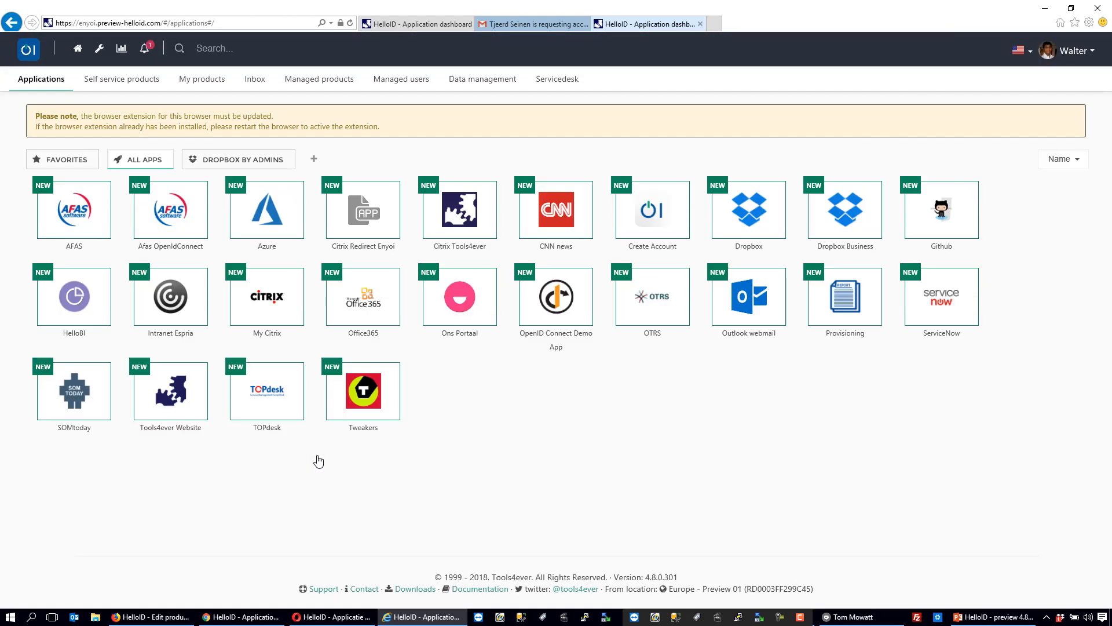
pyautogui.click(262, 83)
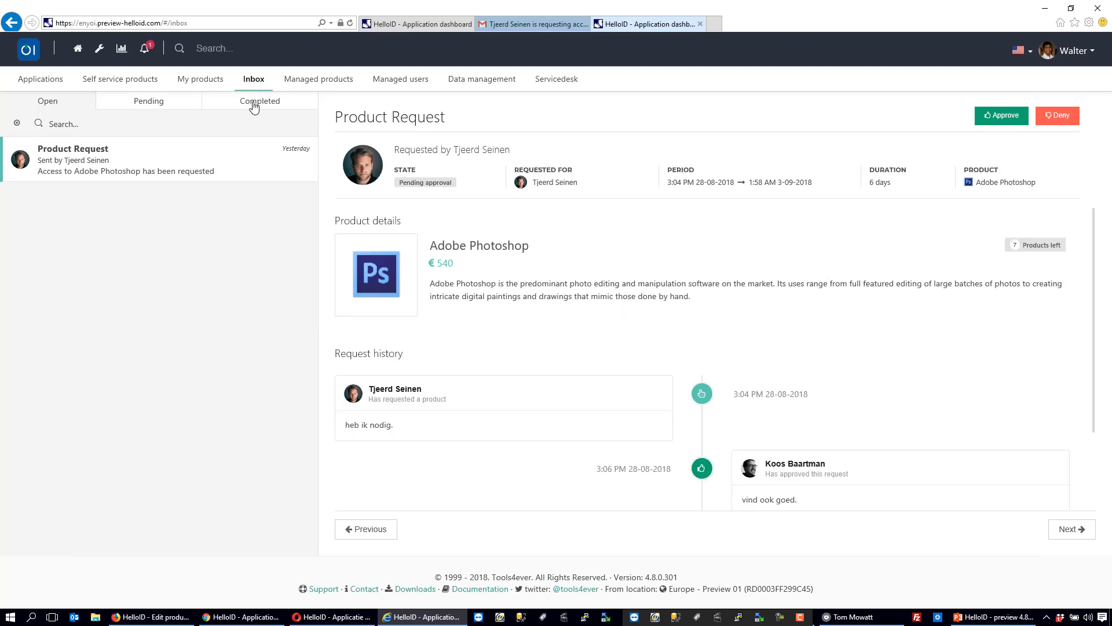
pyautogui.click(253, 106)
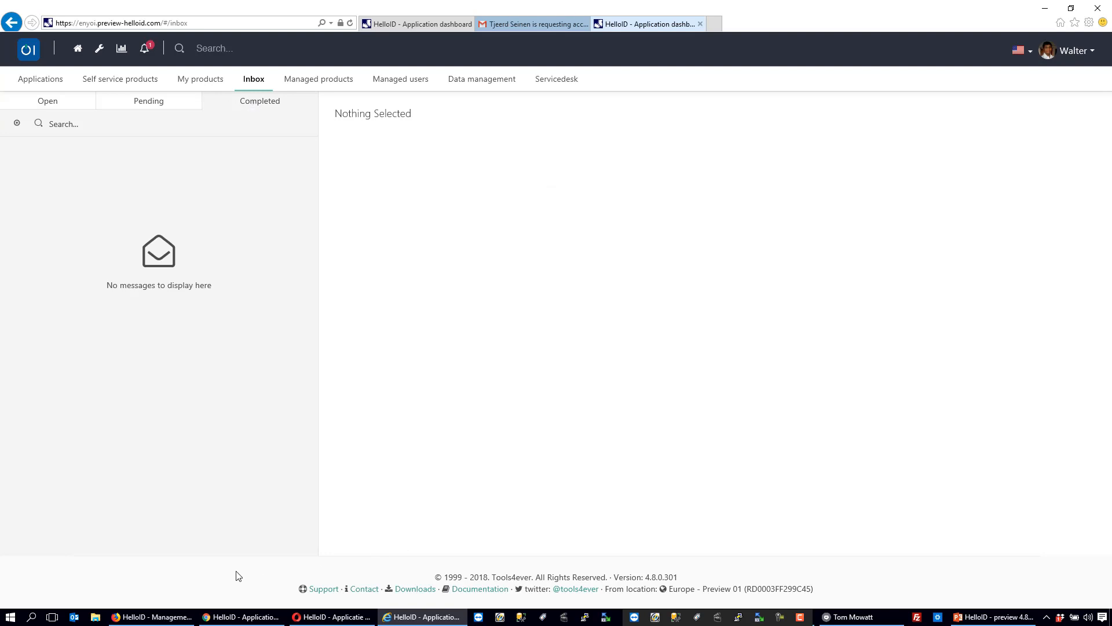
# - Switch to the HelloID admin portal in Firefox, open the Adobe Photoshop product for editing, and view its approval workflow options
pyautogui.click(161, 618)
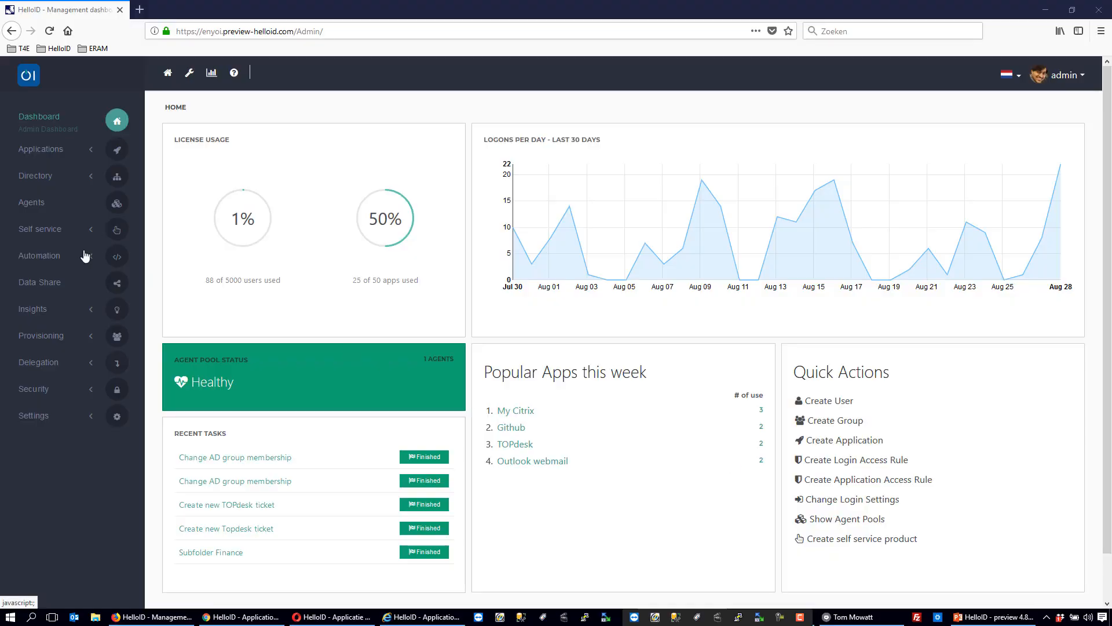
pyautogui.click(38, 230)
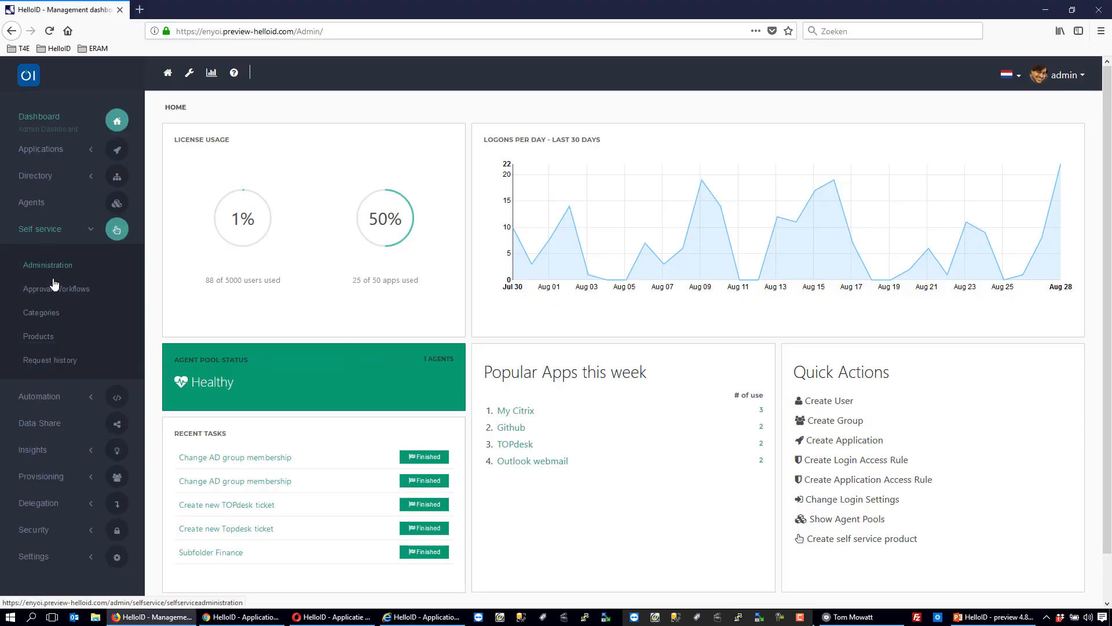
pyautogui.click(43, 342)
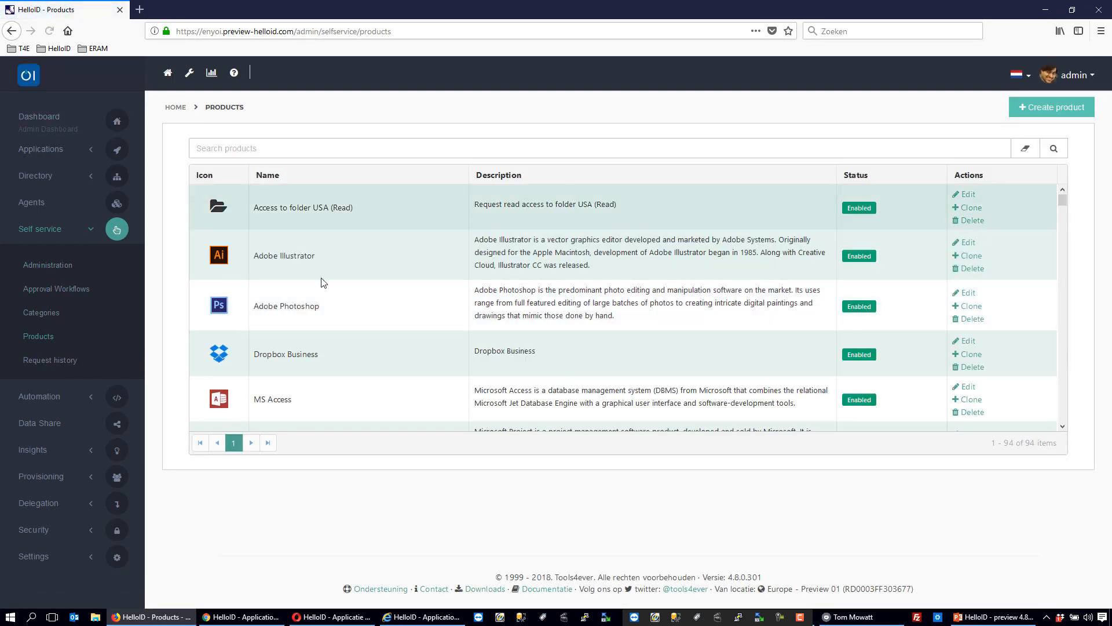
pyautogui.click(963, 294)
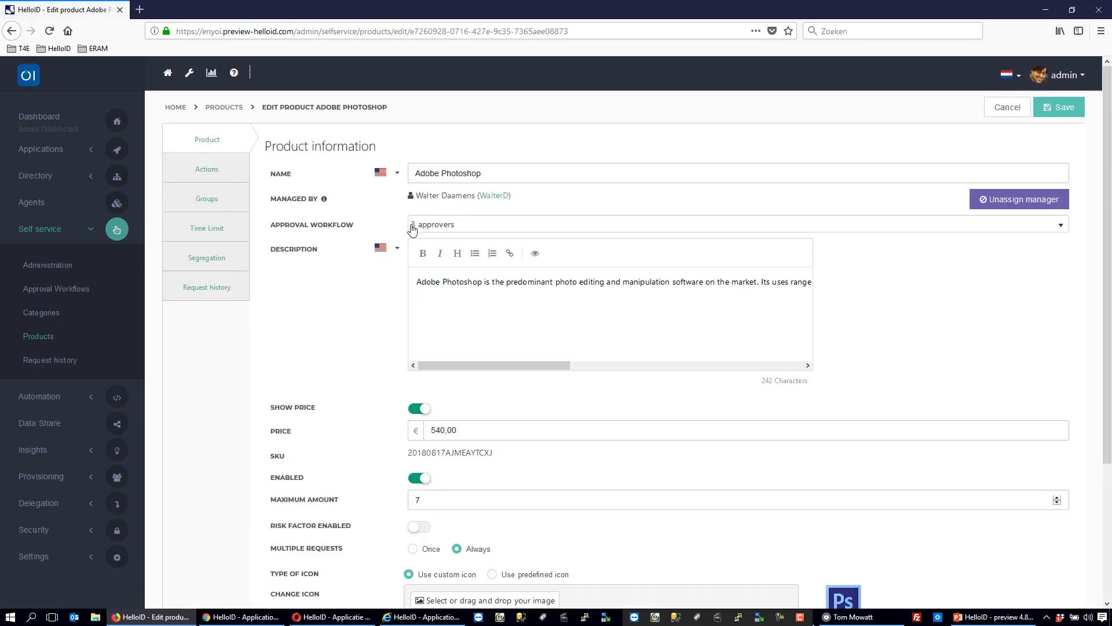
pyautogui.click(475, 230)
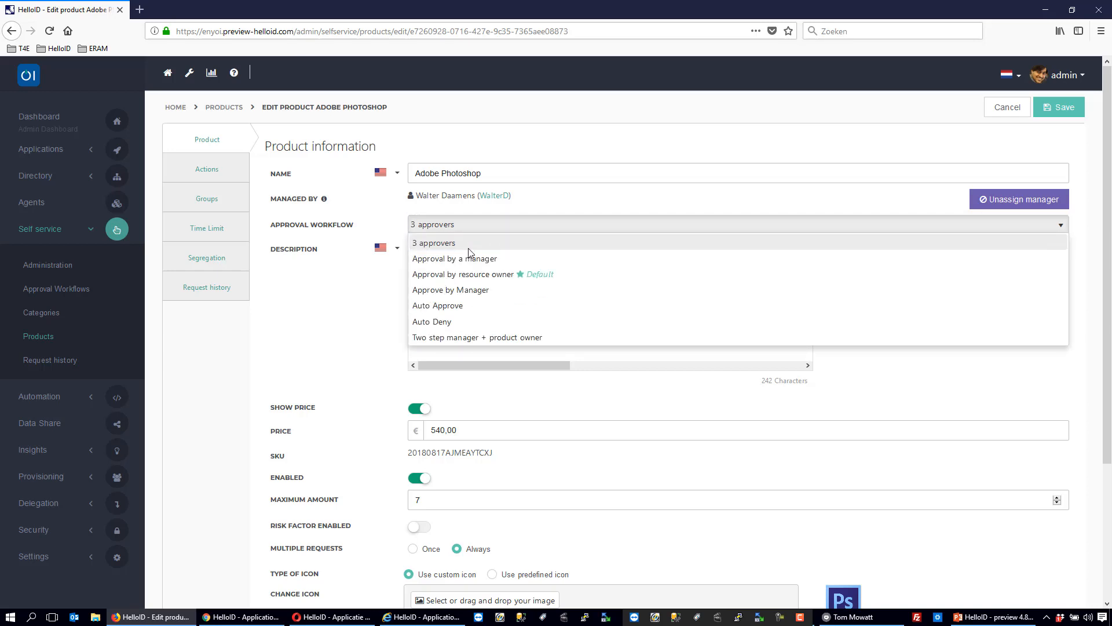
# - Open the approval workflows in a separate browser tab and show the approval settings of the "3 approvers" workflow
pyautogui.rightClick(68, 293)
pyautogui.click(96, 294)
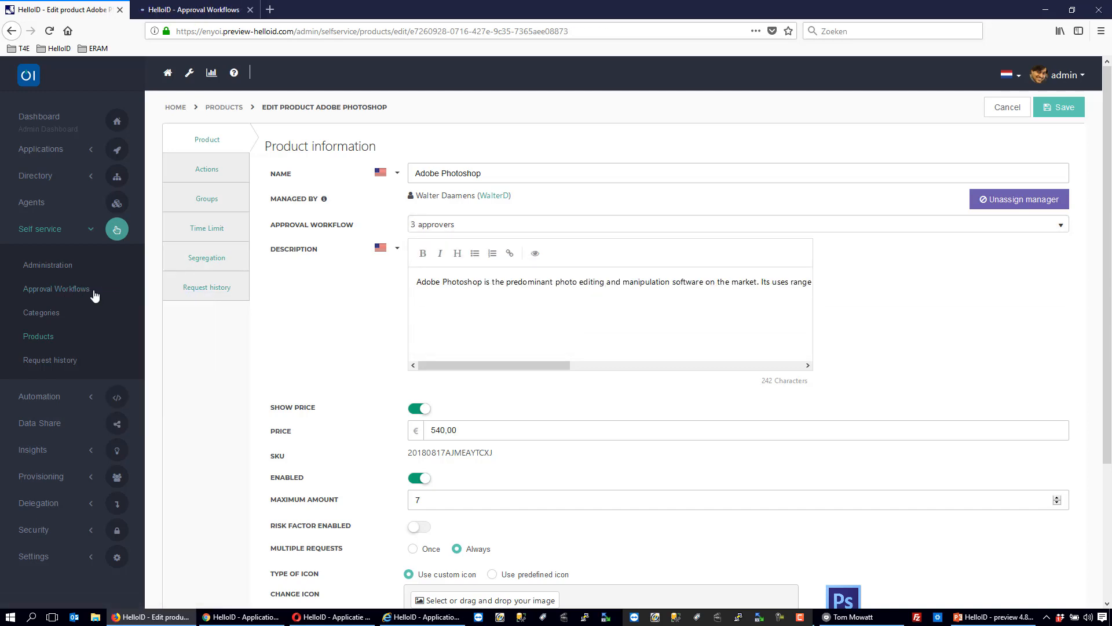
pyautogui.click(182, 12)
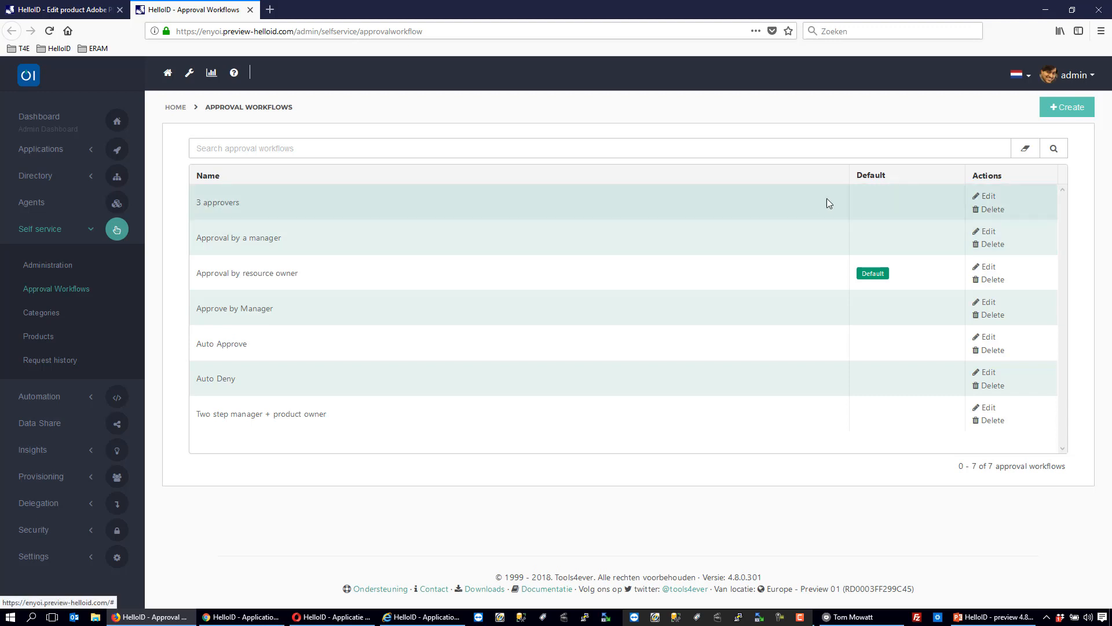
pyautogui.click(982, 198)
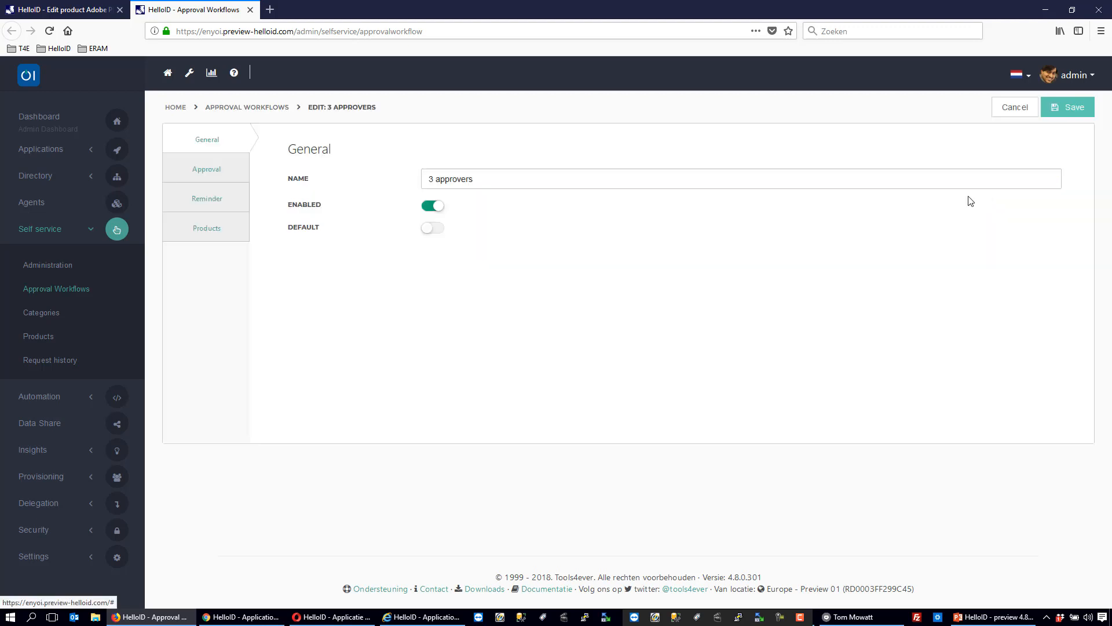
pyautogui.click(202, 171)
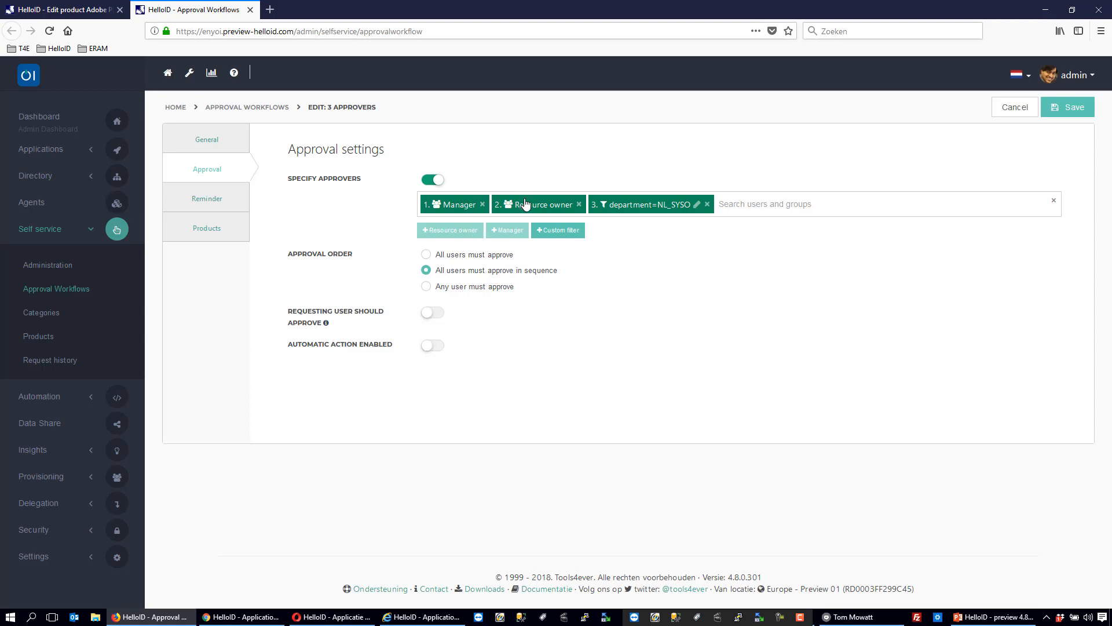
# - Remove and re-add the Manager approver, ordering the approvers as Manager, Resource owner, department=NL_SYSO
pyautogui.click(619, 204)
pyautogui.click(483, 204)
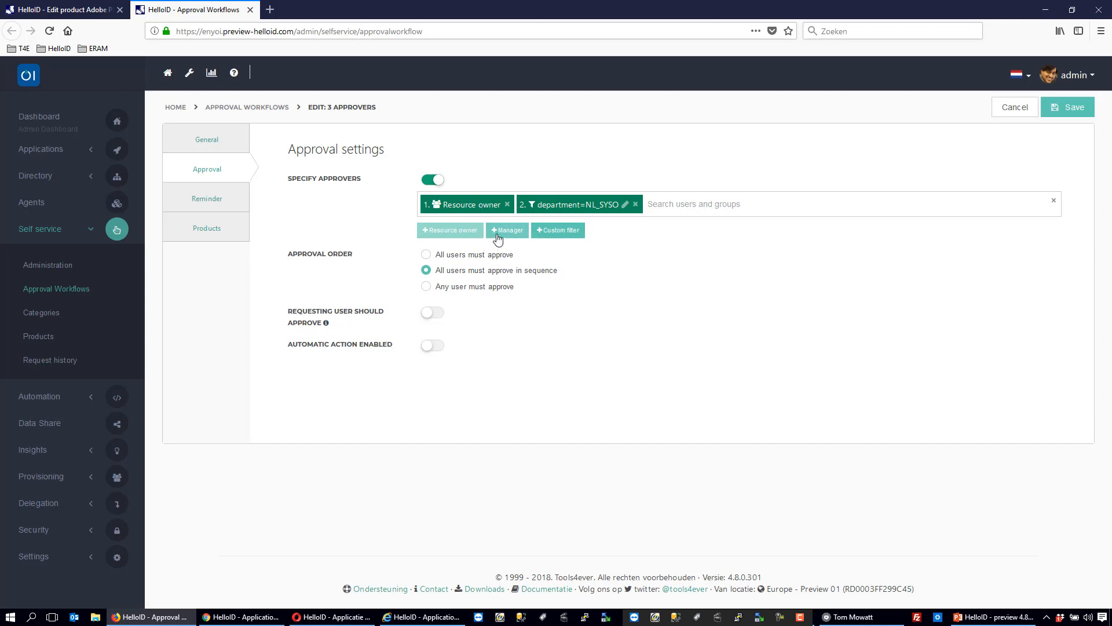
pyautogui.click(502, 232)
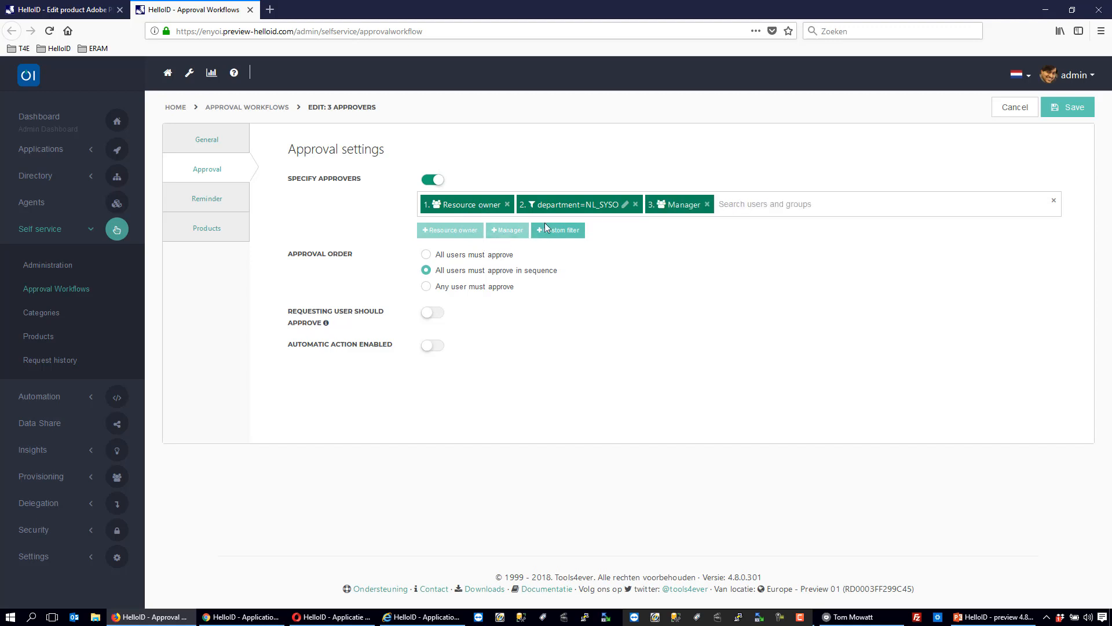
pyautogui.moveTo(685, 206); pyautogui.dragTo(427, 201)
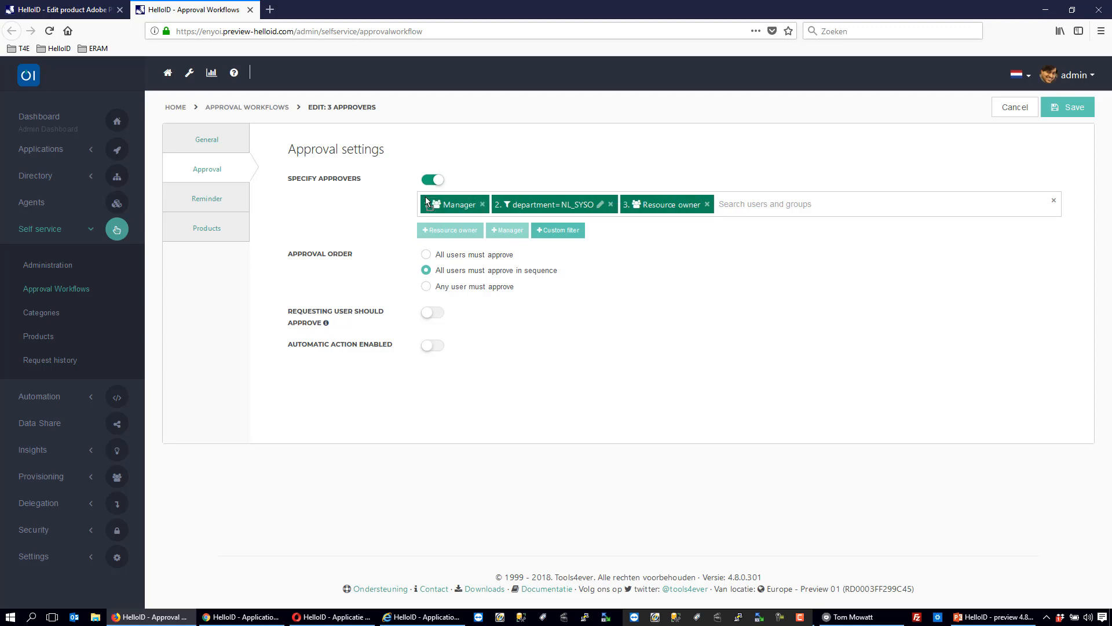
pyautogui.moveTo(559, 204); pyautogui.dragTo(716, 205)
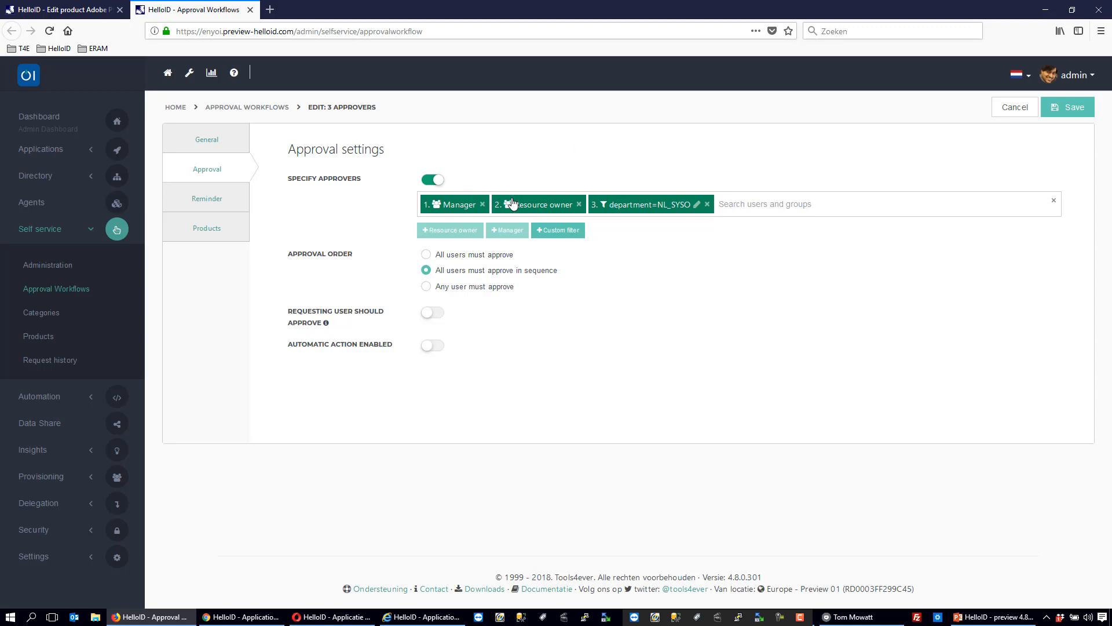
# - Check who manages the Adobe Photoshop product and which users match the workflow's third approver filter
pyautogui.hotkey('ctrl', 'Tab')
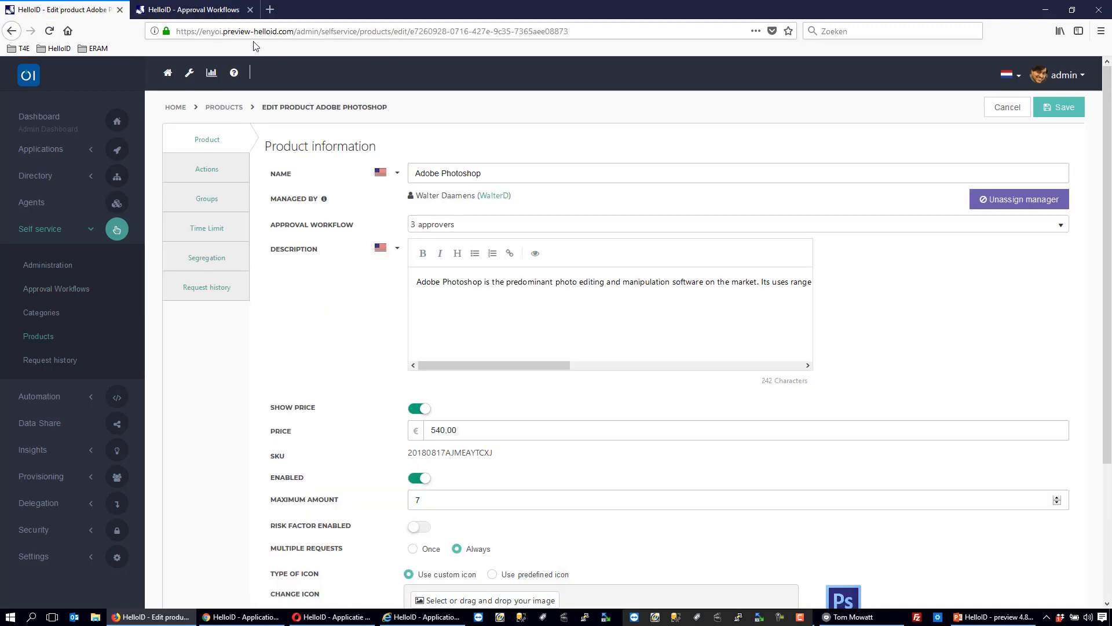
pyautogui.click(212, 14)
pyautogui.moveTo(637, 206)
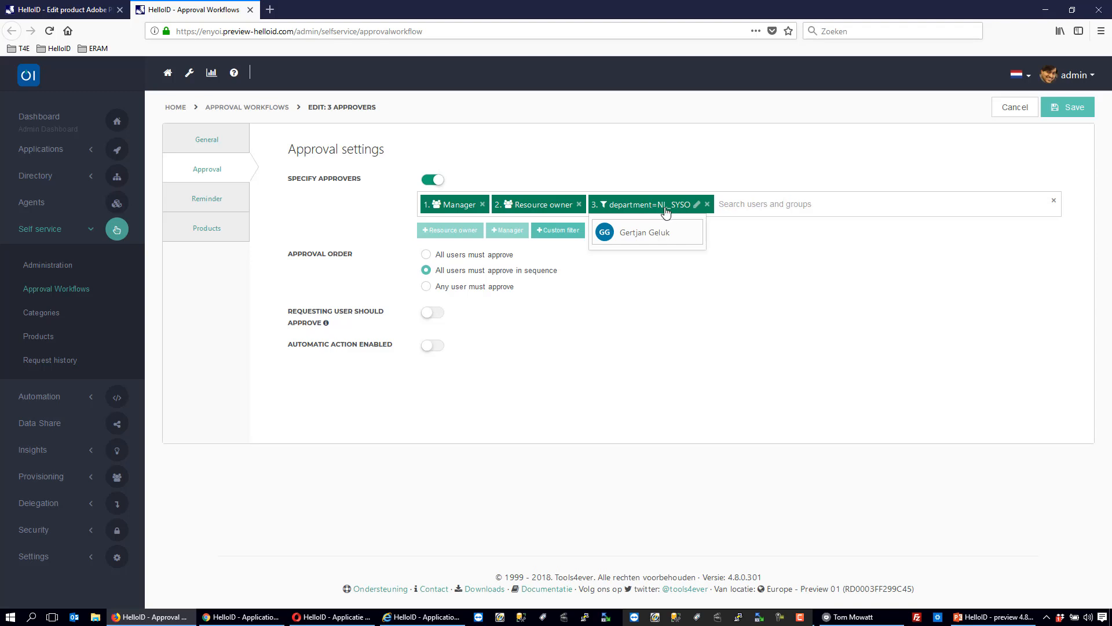
# - Open the third approver's custom filter for editing, review the user attributes, and clear the filter value
pyautogui.click(698, 206)
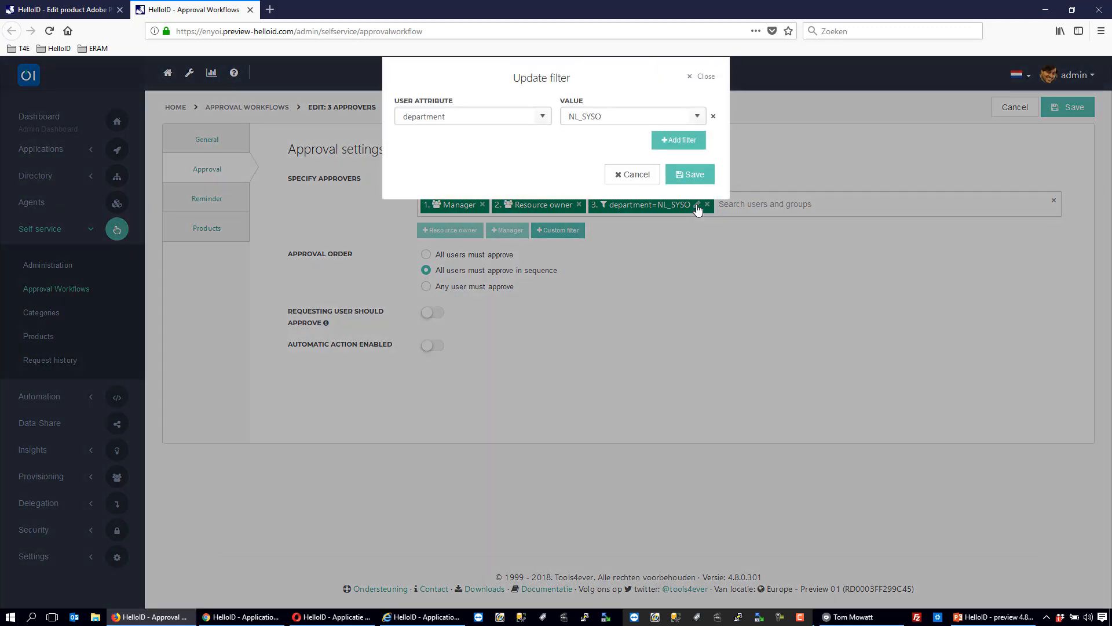
pyautogui.click(543, 117)
pyautogui.moveTo(542, 147)
pyautogui.mouseDown()
pyautogui.moveTo(541, 194)
pyautogui.moveTo(540, 140)
pyautogui.mouseUp()
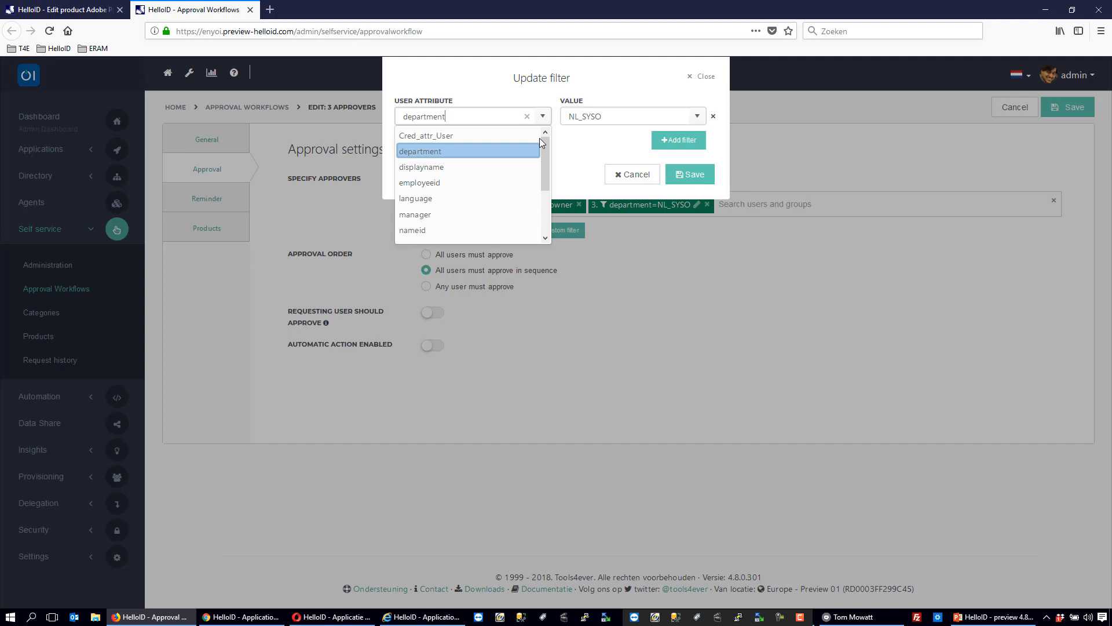
pyautogui.click(497, 151)
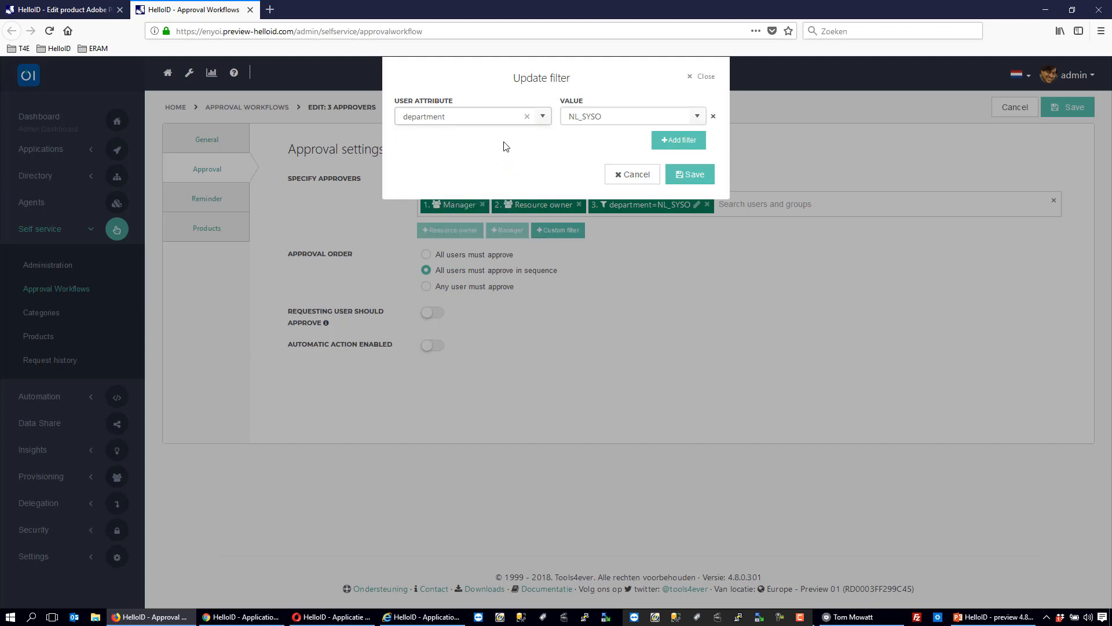
pyautogui.click(699, 117)
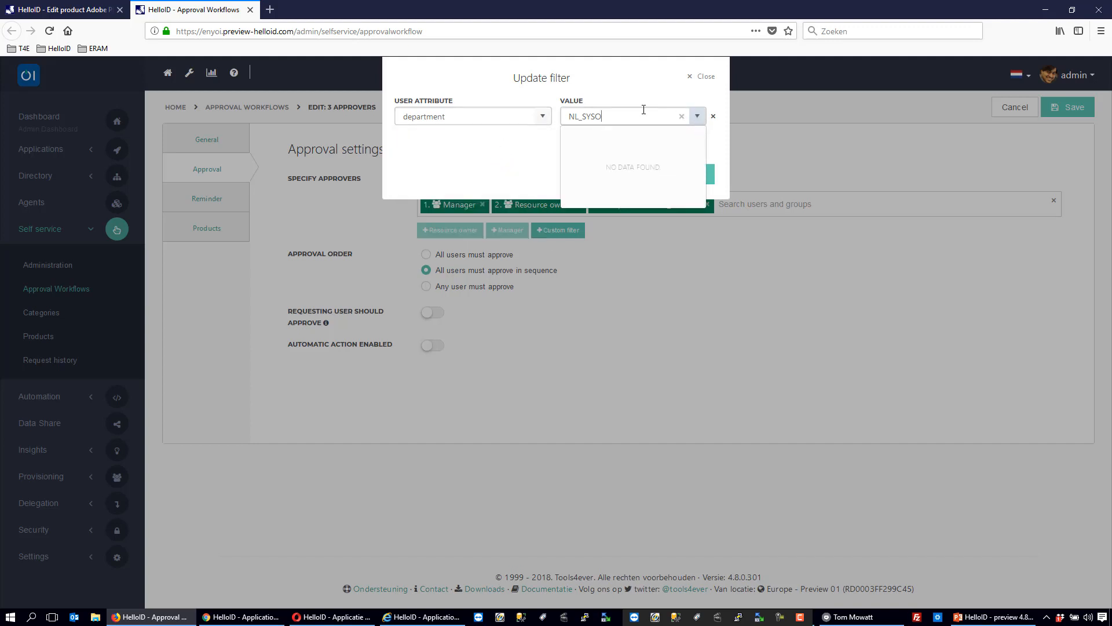
pyautogui.moveTo(613, 118); pyautogui.dragTo(554, 120)
pyautogui.press('BackSpace')
pyautogui.click(696, 116)
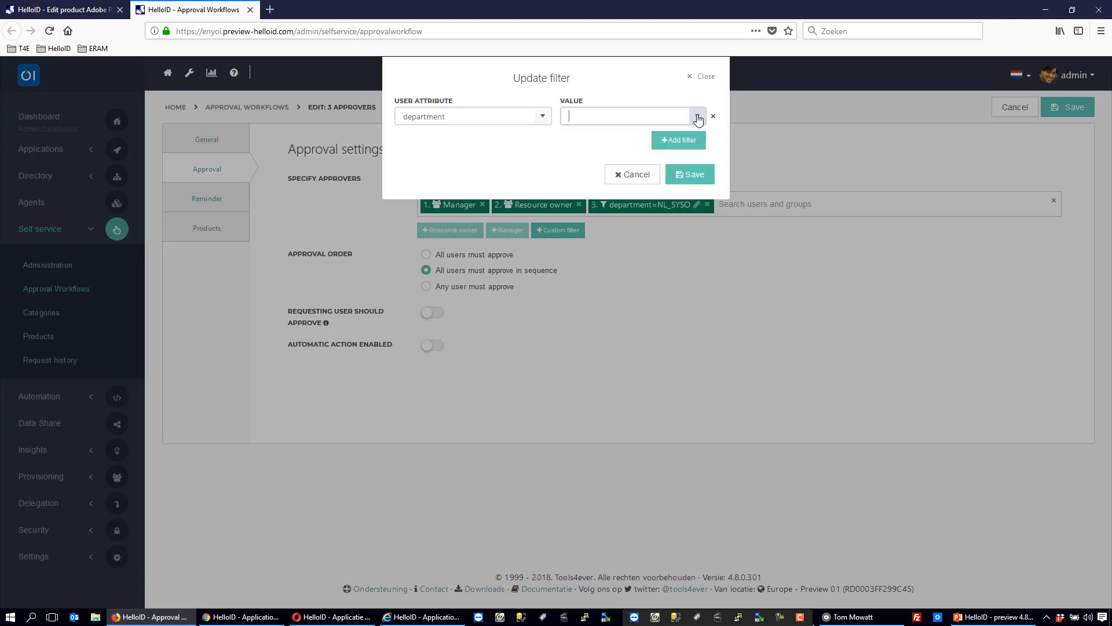
pyautogui.click(696, 118)
# - Set the third approver's filter to user attribute title with the value Systeem-/Applicatiebeheerder
pyautogui.click(544, 119)
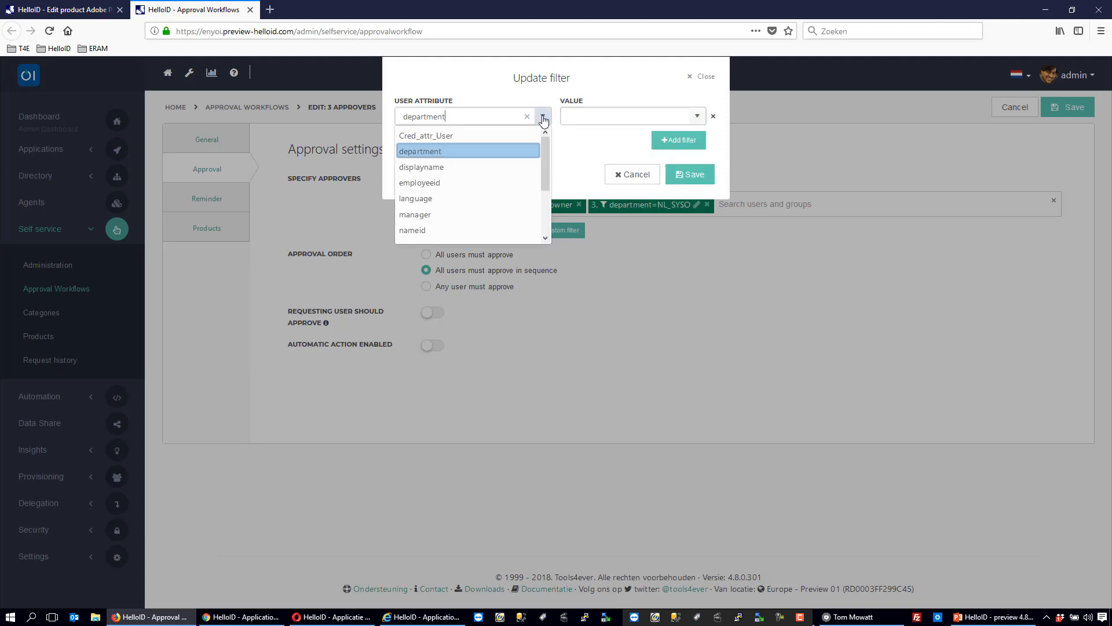
pyautogui.scroll(-2, 540, 207)
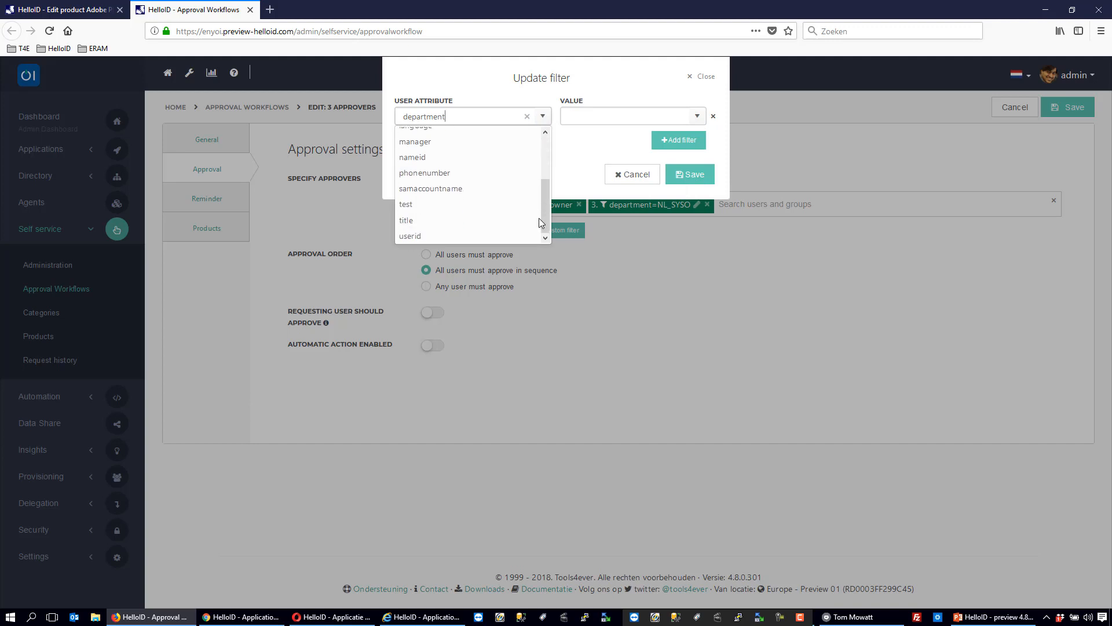
pyautogui.click(452, 221)
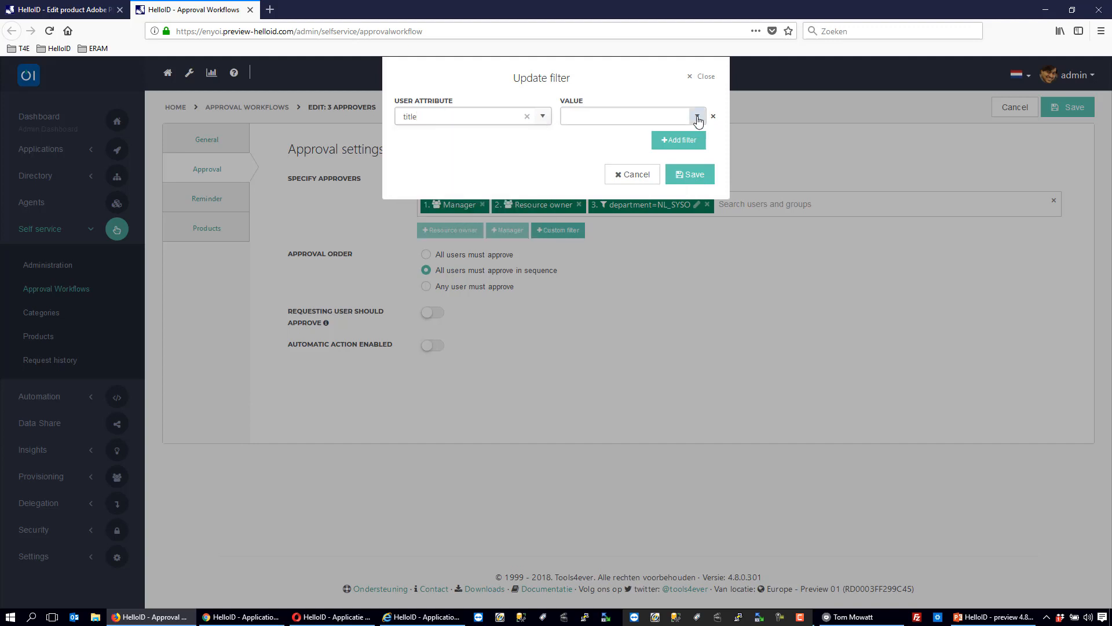
pyautogui.click(697, 117)
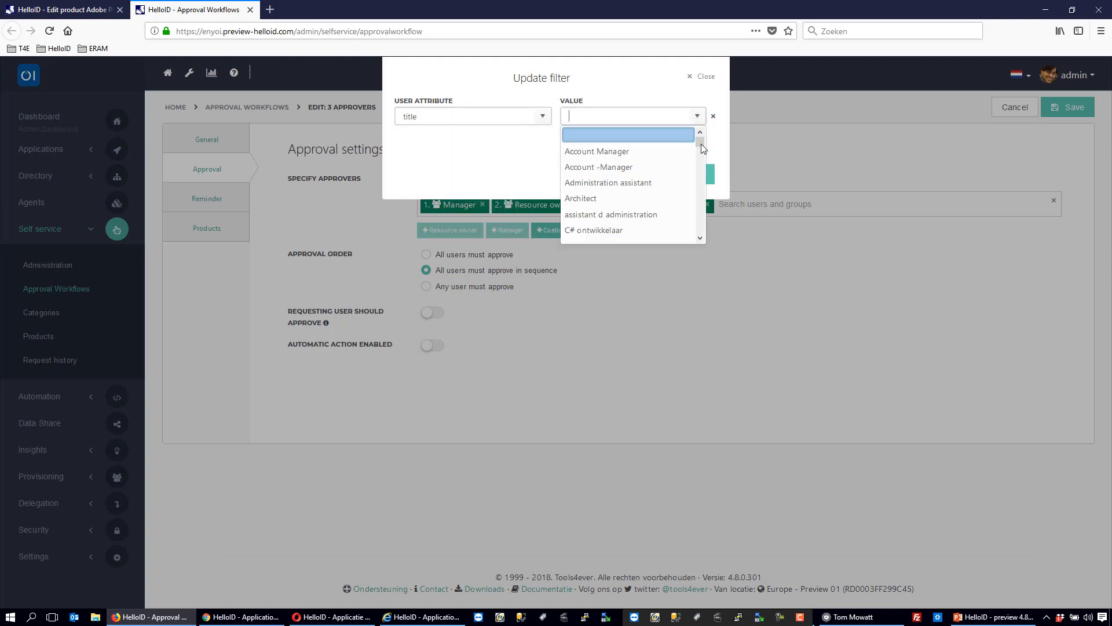
pyautogui.moveTo(700, 139)
pyautogui.mouseDown()
pyautogui.moveTo(699, 164)
pyautogui.moveTo(700, 149)
pyautogui.mouseUp()
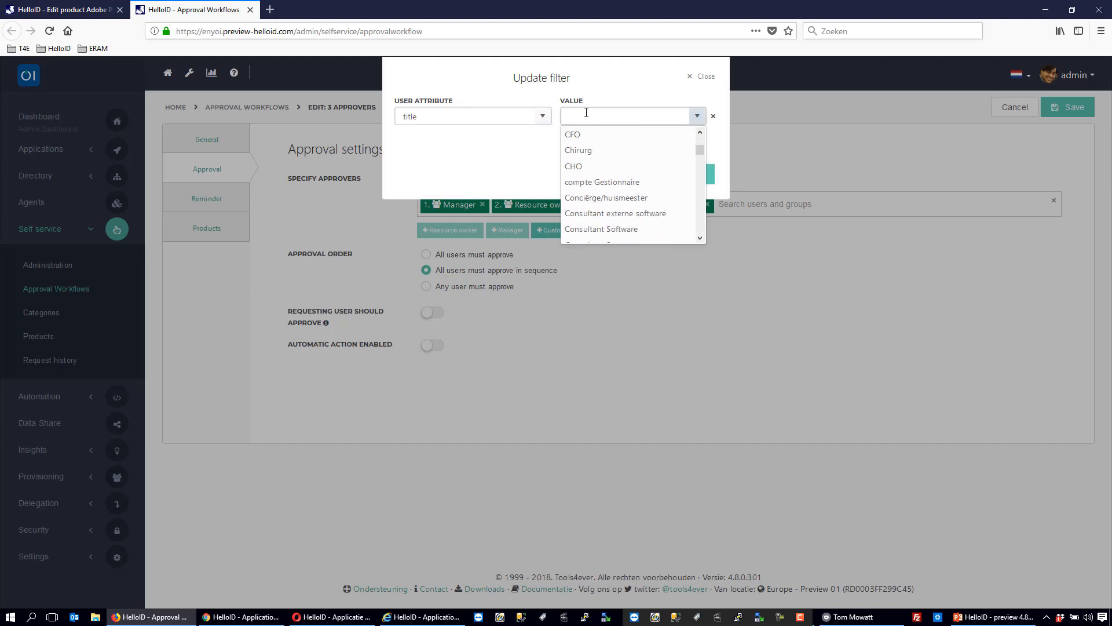
pyautogui.write('ct')
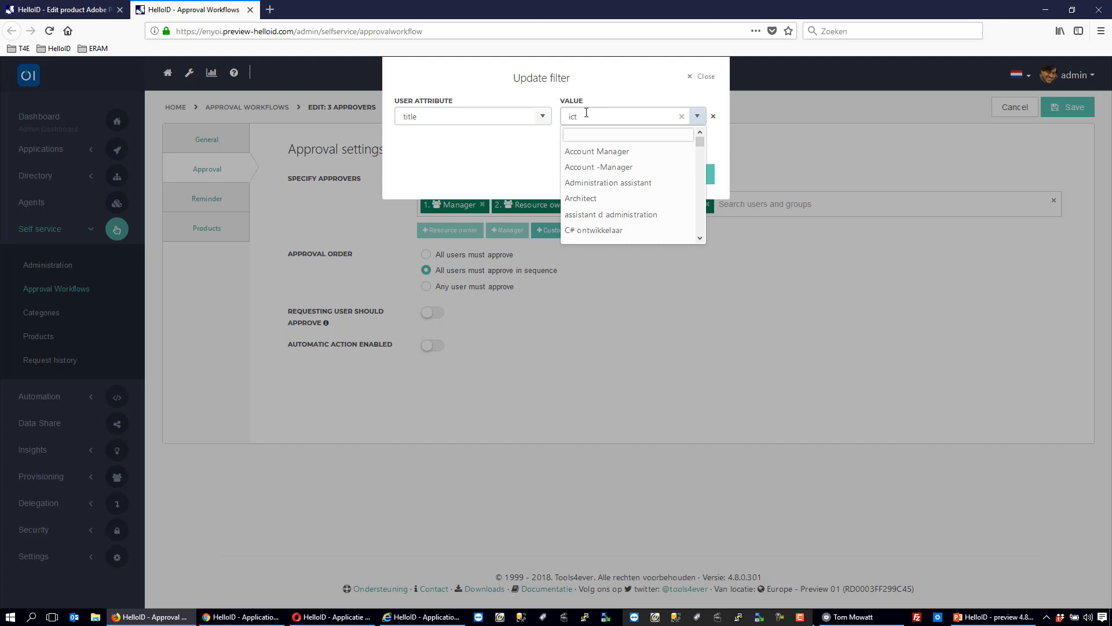
pyautogui.press('BackSpace')
pyautogui.press('BackSpace')
pyautogui.press('BackSpace')
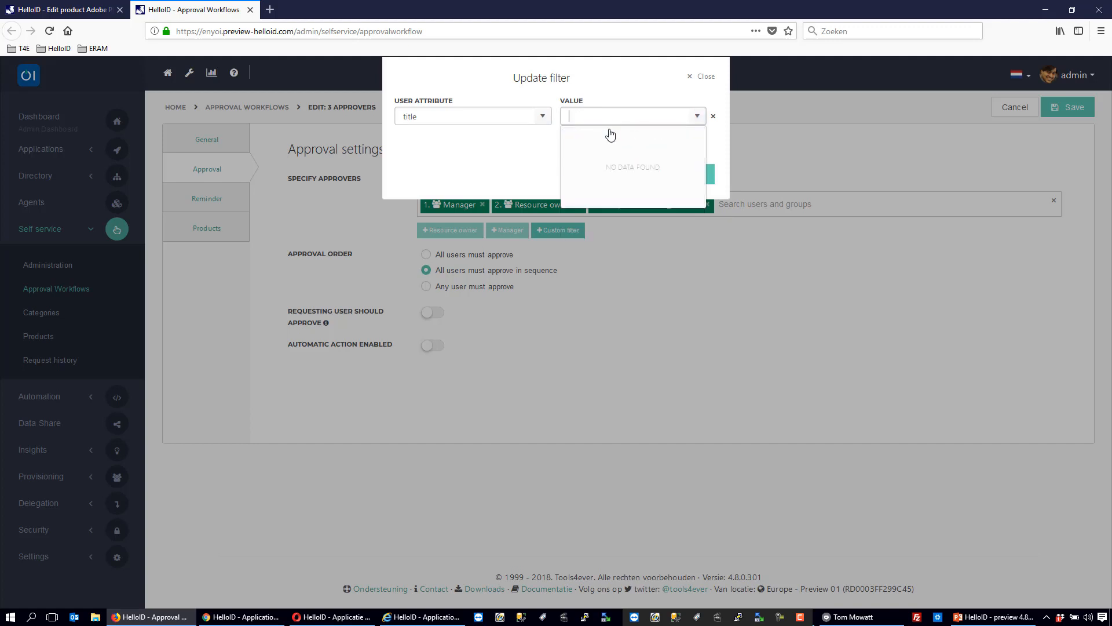
pyautogui.write('syst')
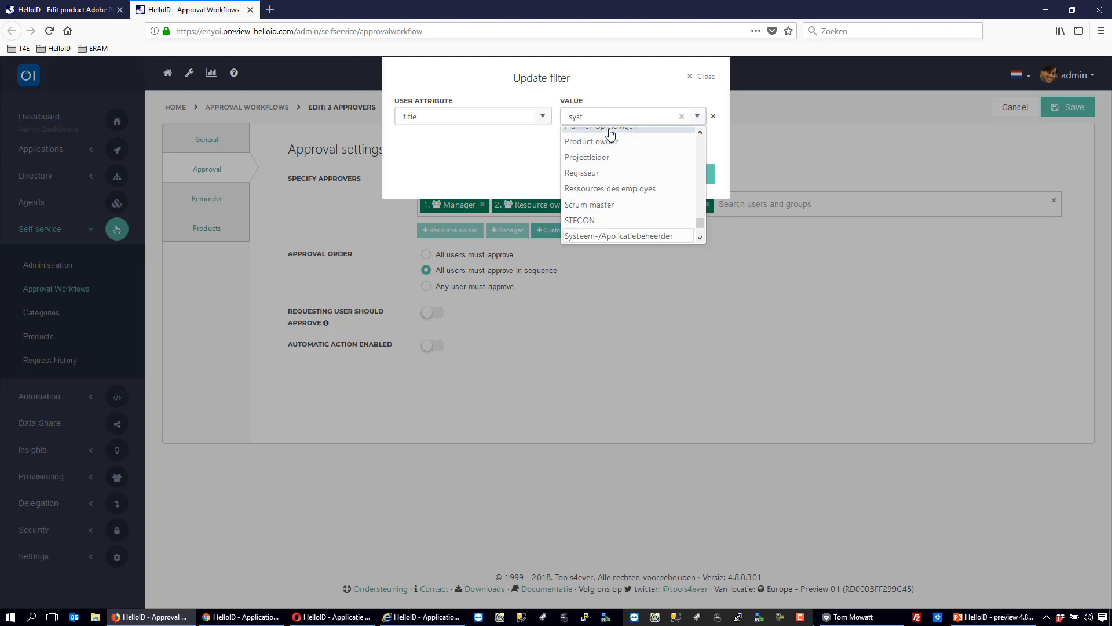
pyautogui.click(615, 237)
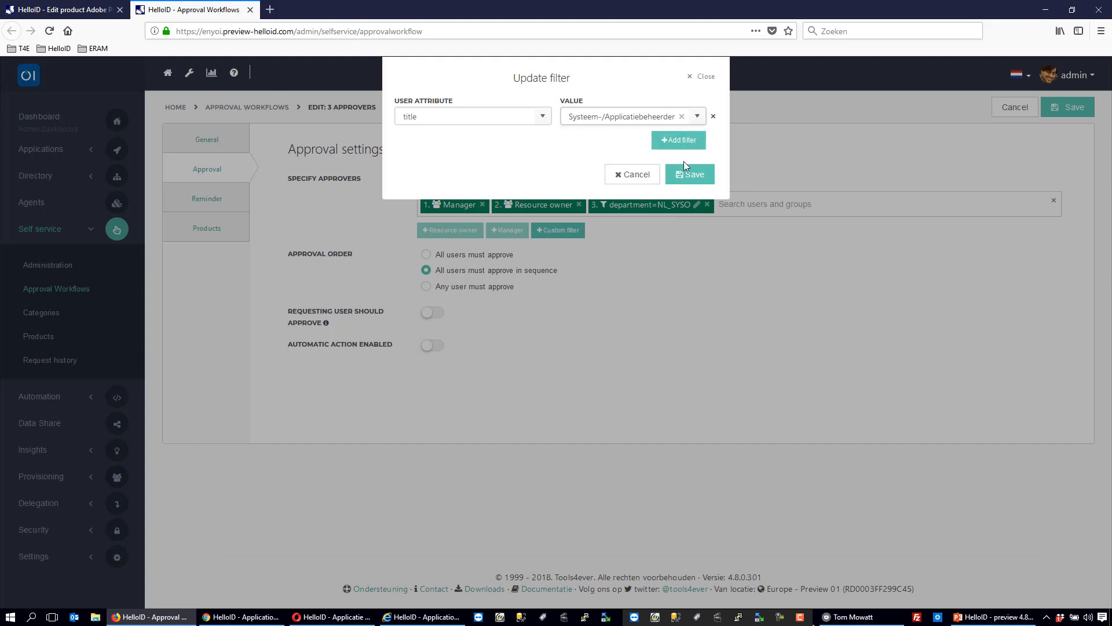
# - Add and remove an extra empty condition in the third approver's title filter, and save the filter
pyautogui.click(679, 175)
pyautogui.click(685, 141)
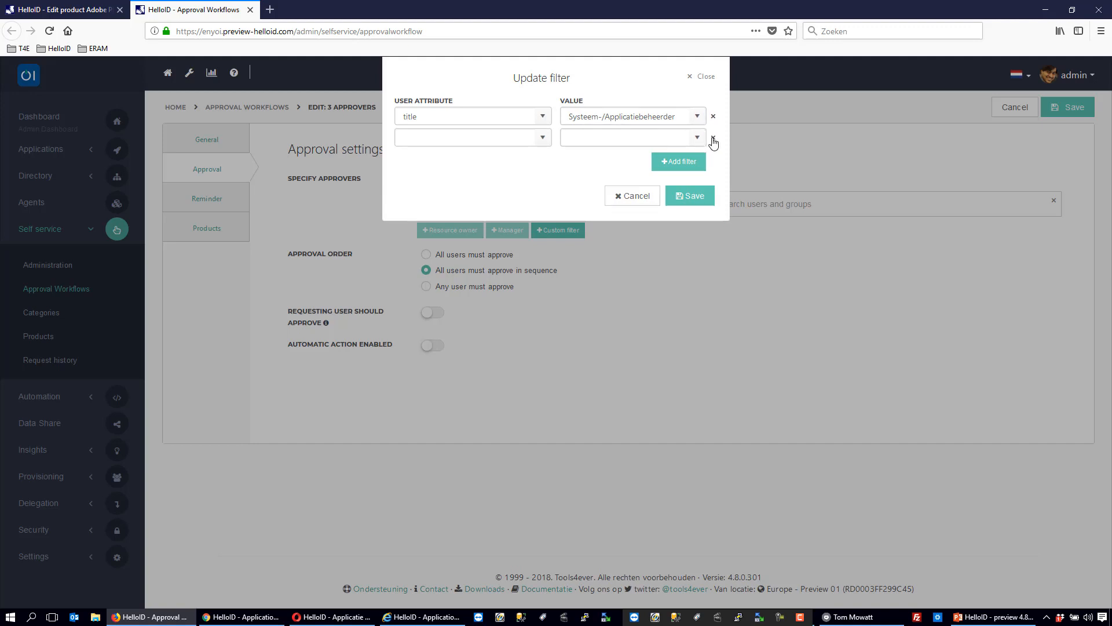
pyautogui.click(713, 137)
pyautogui.click(703, 174)
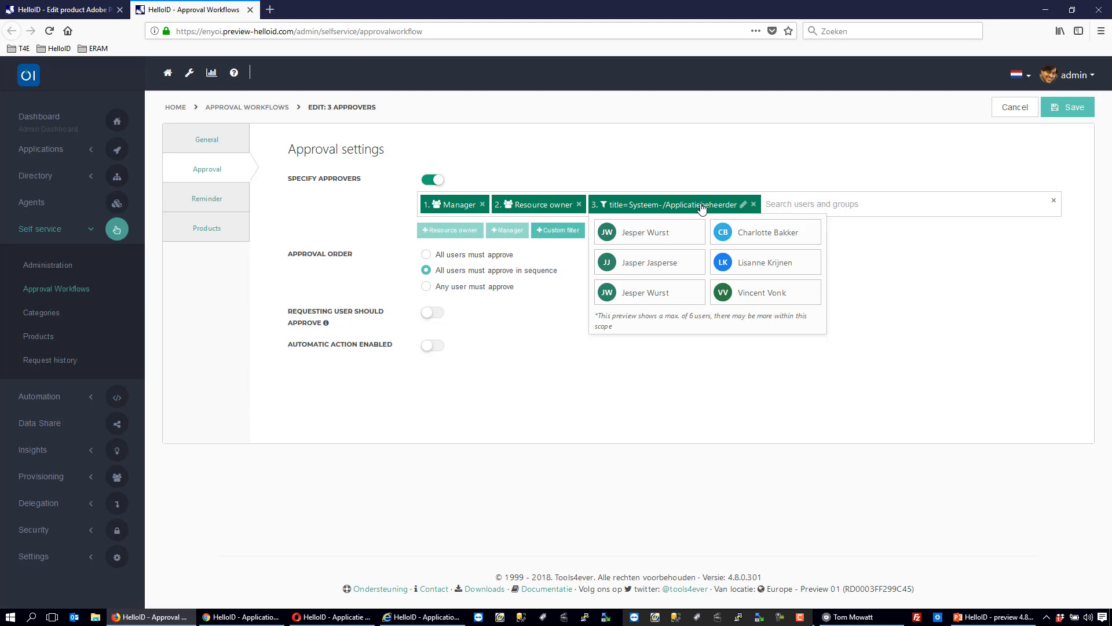
pyautogui.click(743, 204)
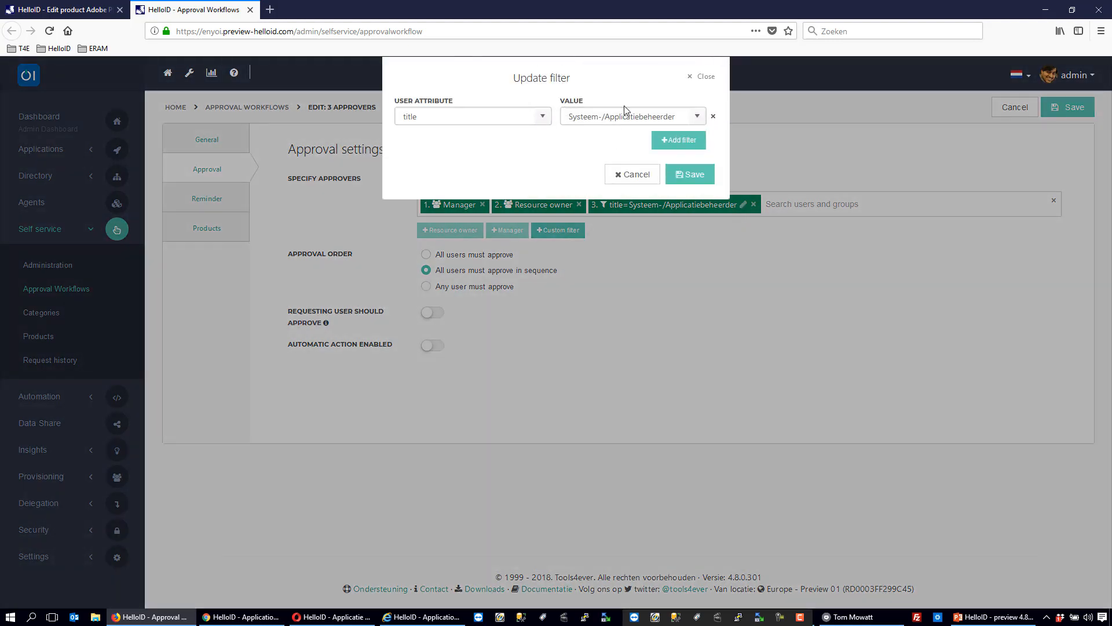
pyautogui.click(633, 174)
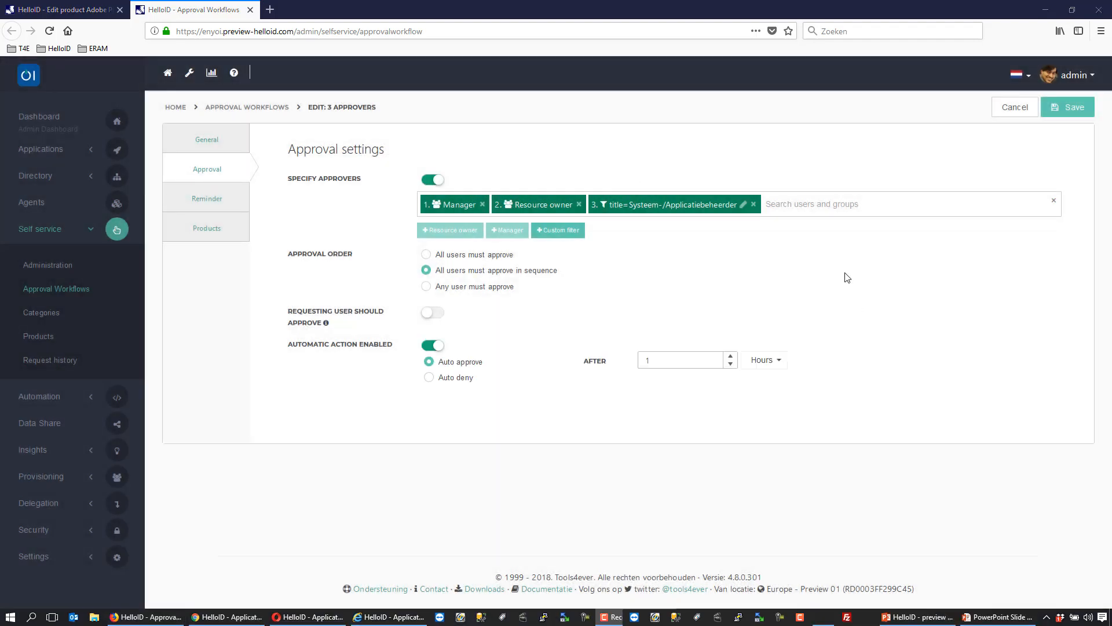
# - Search for manager among users and groups and add the Managers group as the fourth approver
pyautogui.click(836, 204)
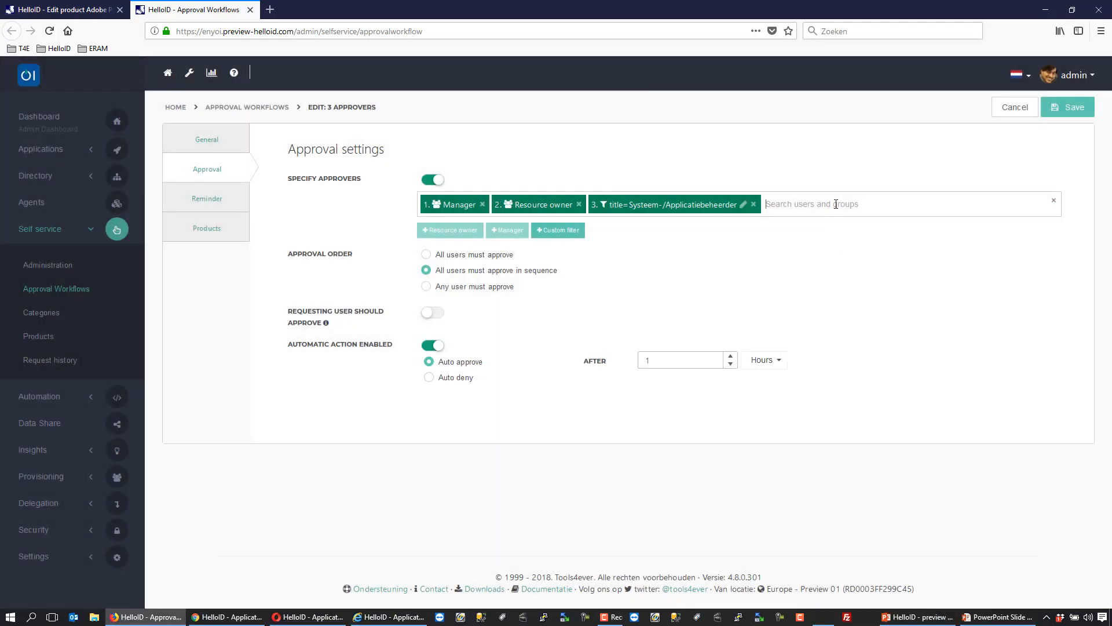
pyautogui.write('manager')
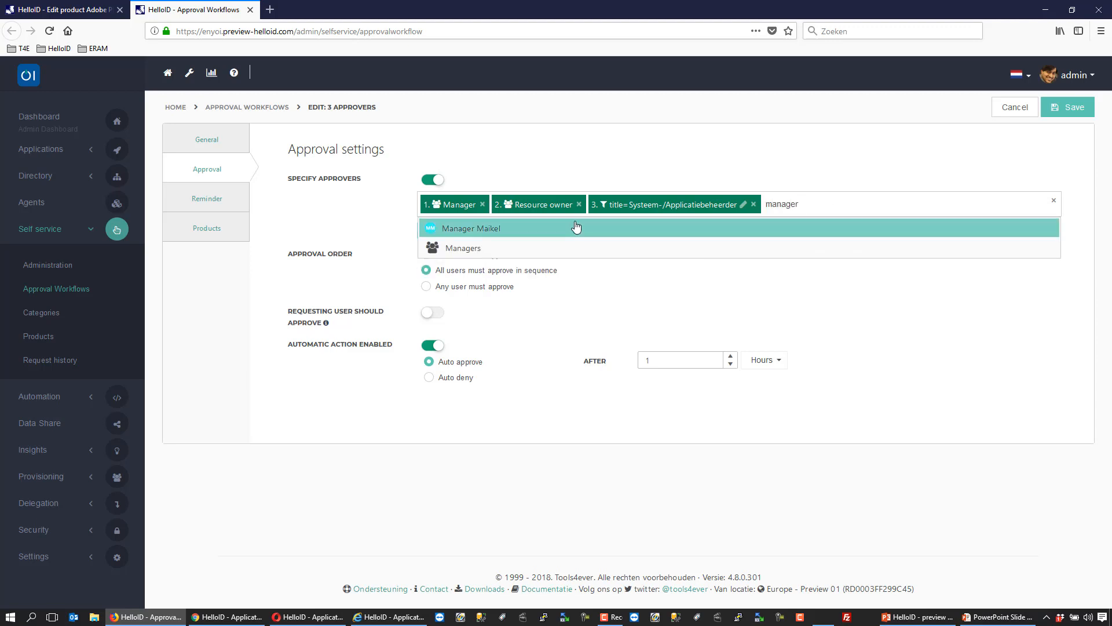
pyautogui.click(456, 253)
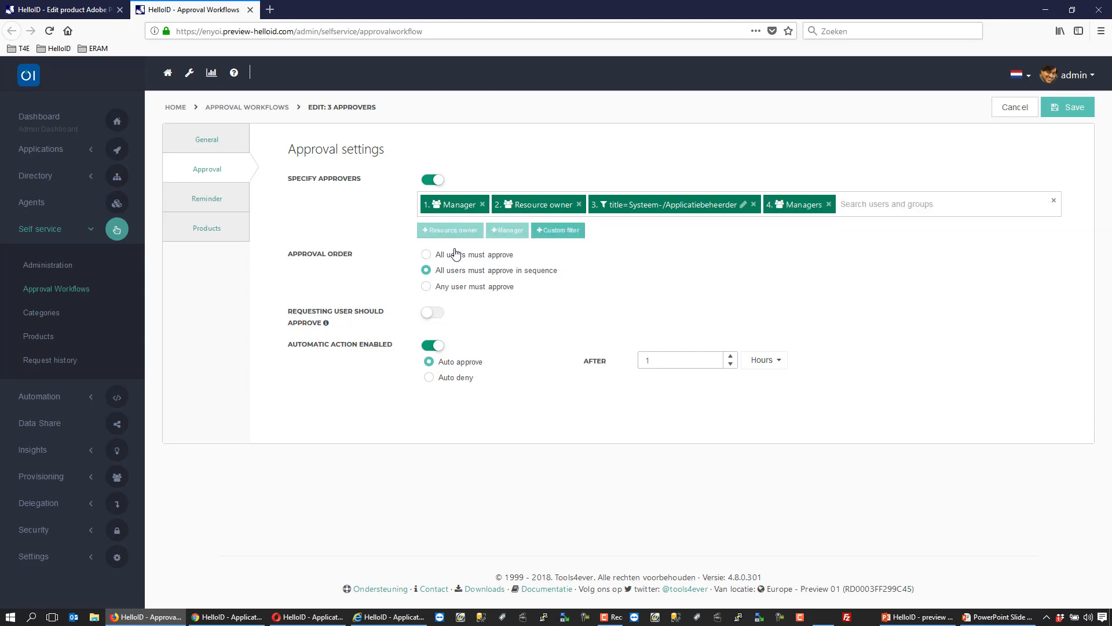
# - Remove the Manager approver, move the Managers group to first place and preview its members
pyautogui.click(482, 204)
pyautogui.moveTo(717, 201)
pyautogui.moveTo(718, 201); pyautogui.dragTo(464, 213)
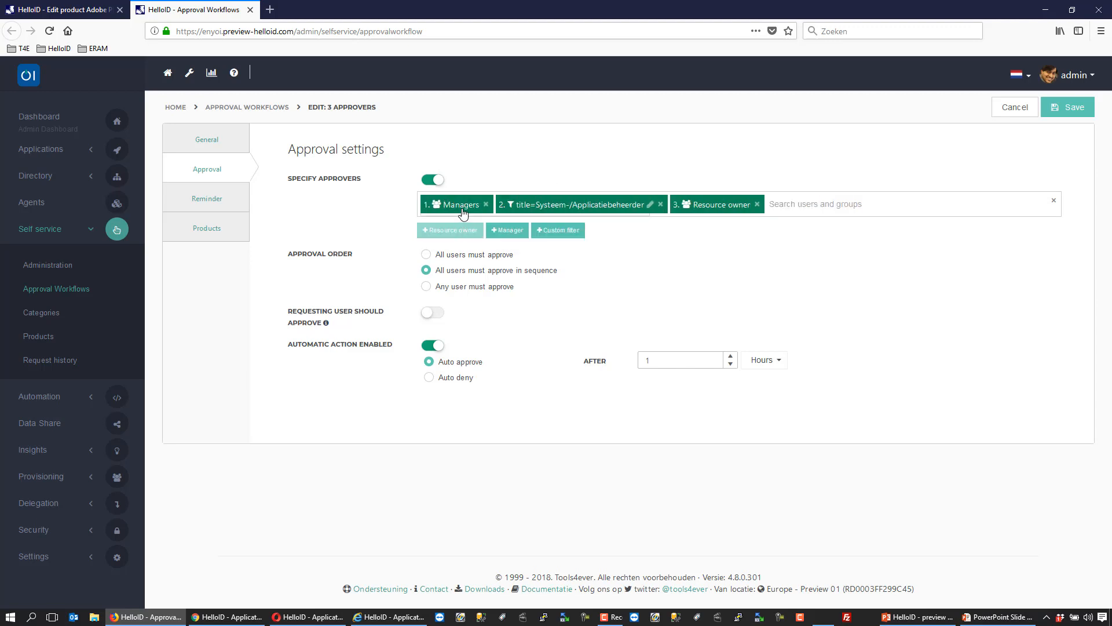
pyautogui.moveTo(463, 213)
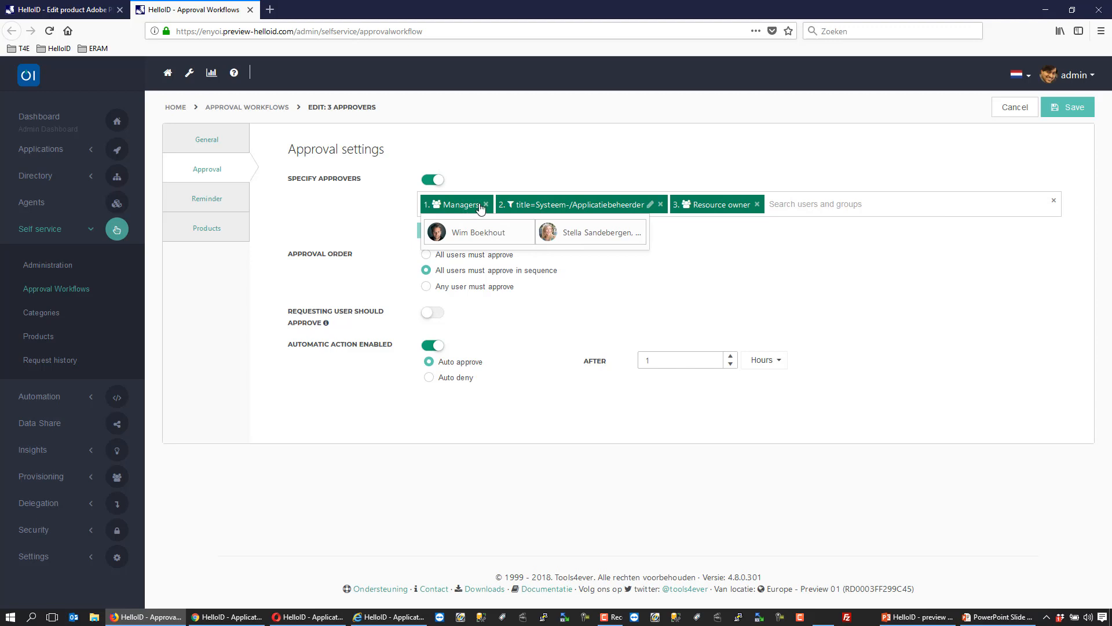
# - Replace the Managers group with the Manager approver, ordering the approvers as Manager, Resource owner, title=Systeem-/Applicatiebeheerder
pyautogui.click(486, 204)
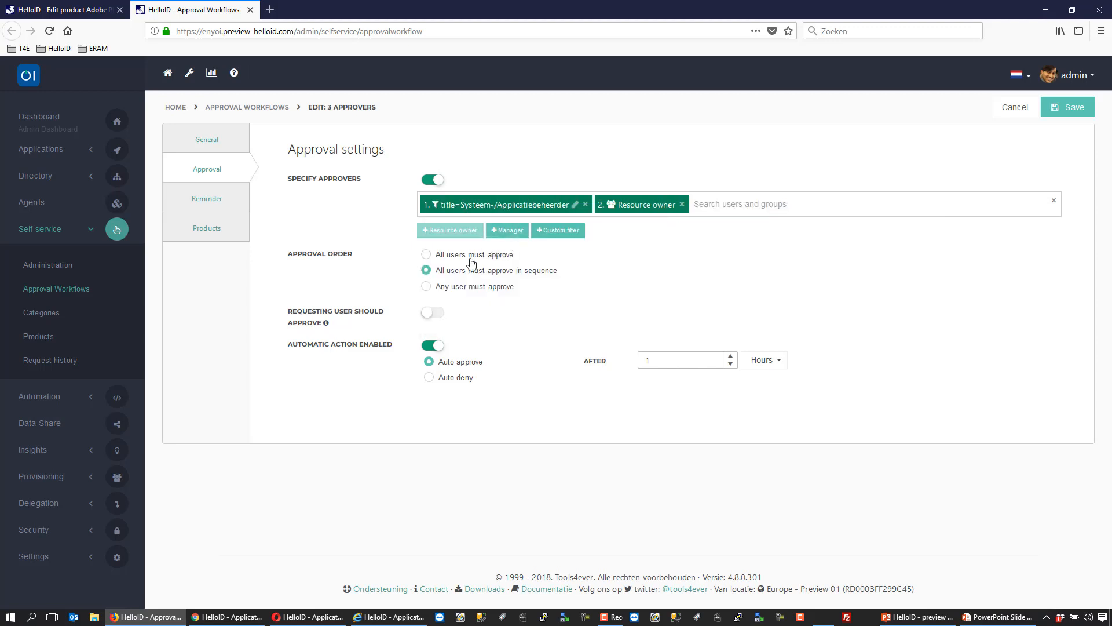
pyautogui.click(507, 230)
pyautogui.moveTo(724, 205); pyautogui.dragTo(416, 202)
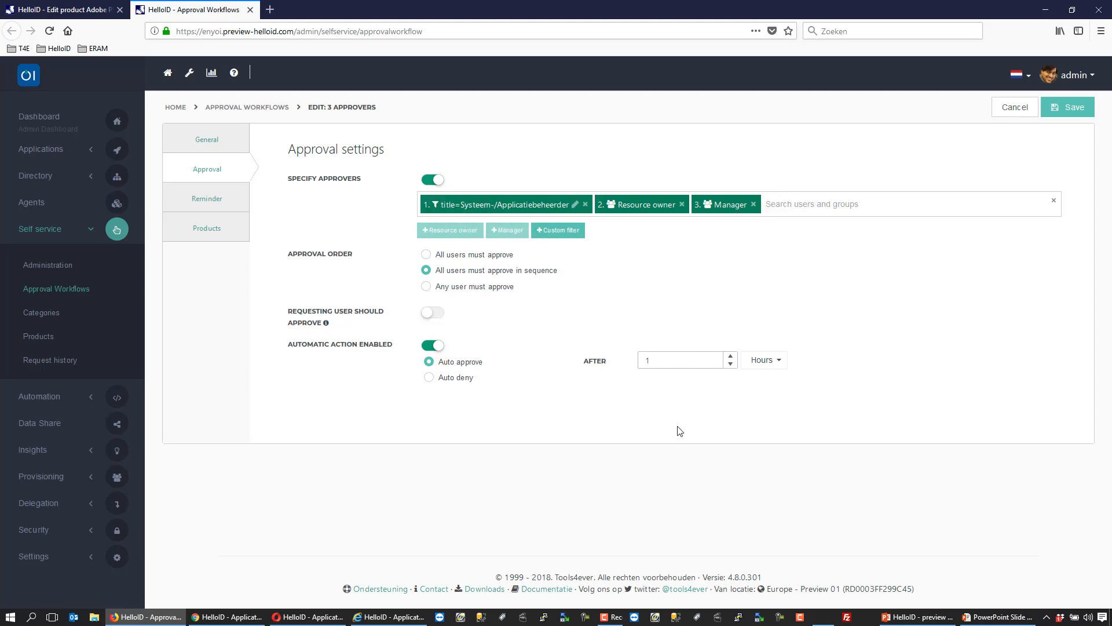
pyautogui.moveTo(722, 205); pyautogui.dragTo(441, 203)
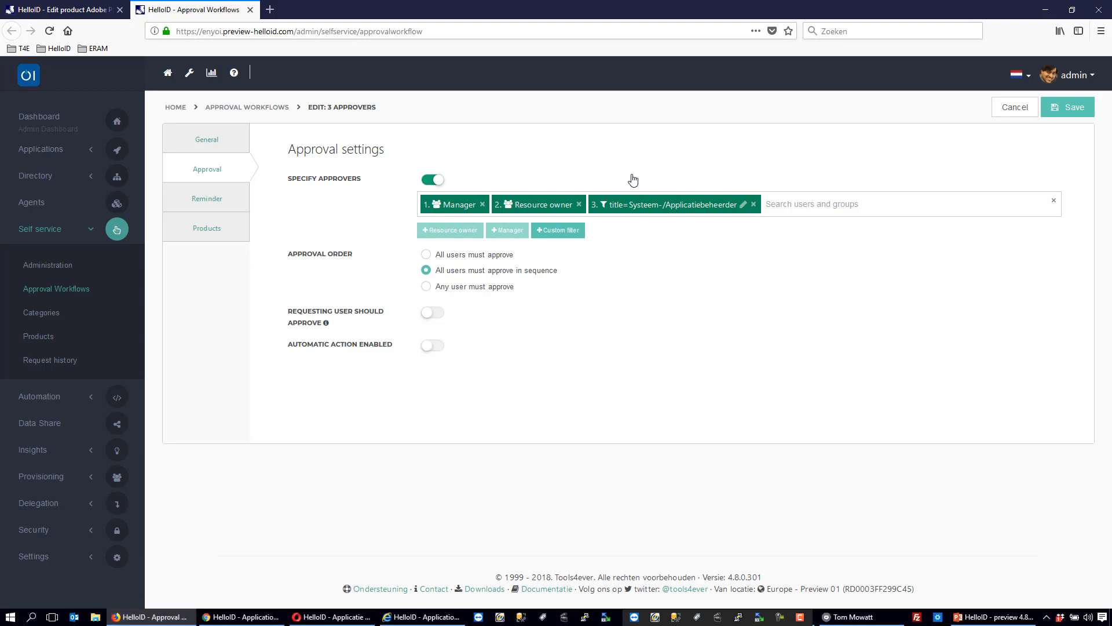
# - Enable the reminder for the 3 approvers workflow and check which products use the workflow
pyautogui.click(213, 199)
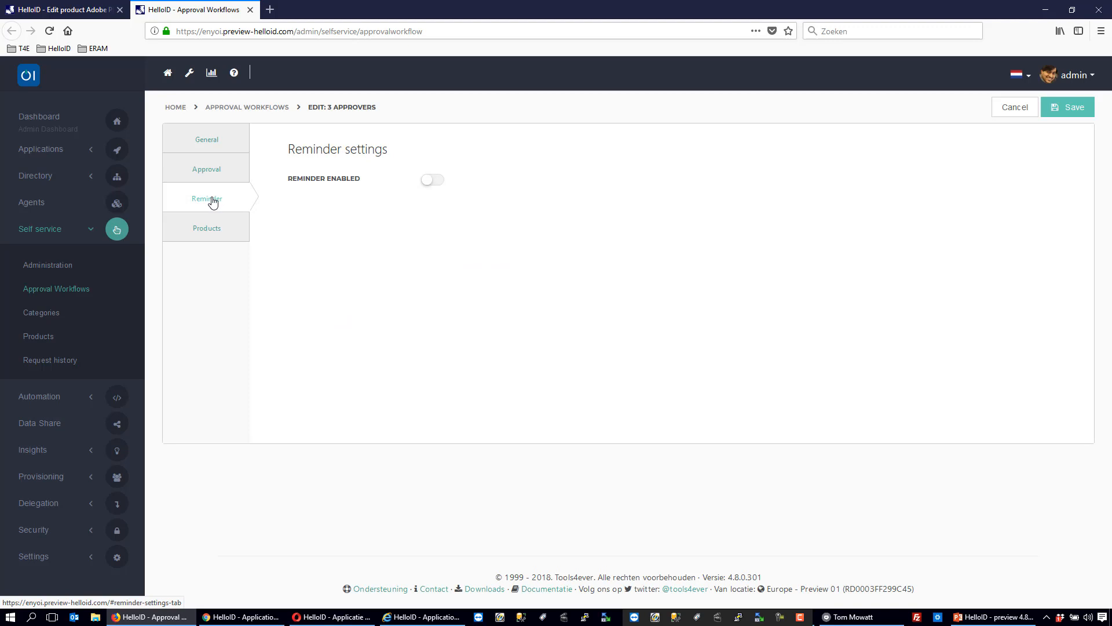
pyautogui.click(434, 181)
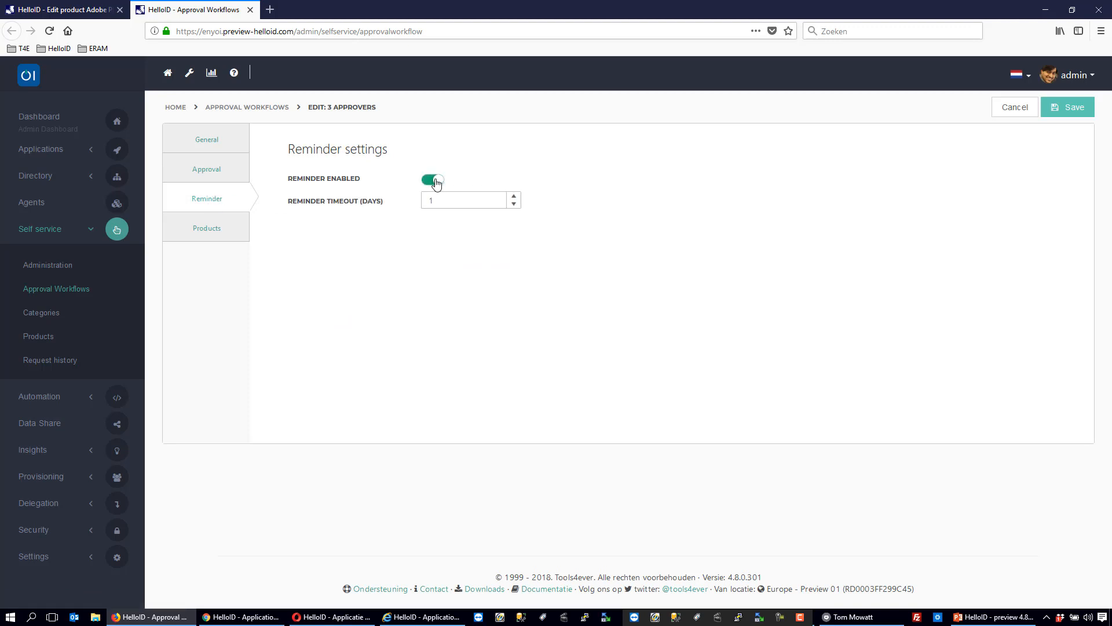
pyautogui.click(219, 222)
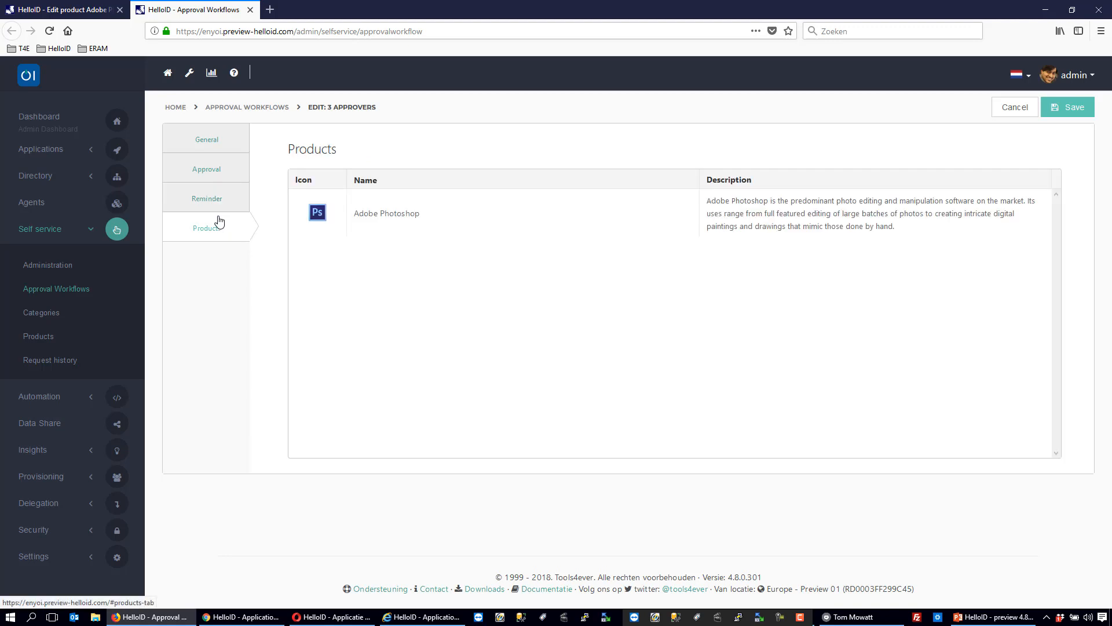
# - Enable the automatic action in the workflow's approval settings, with auto approve after 1 hour
pyautogui.click(219, 170)
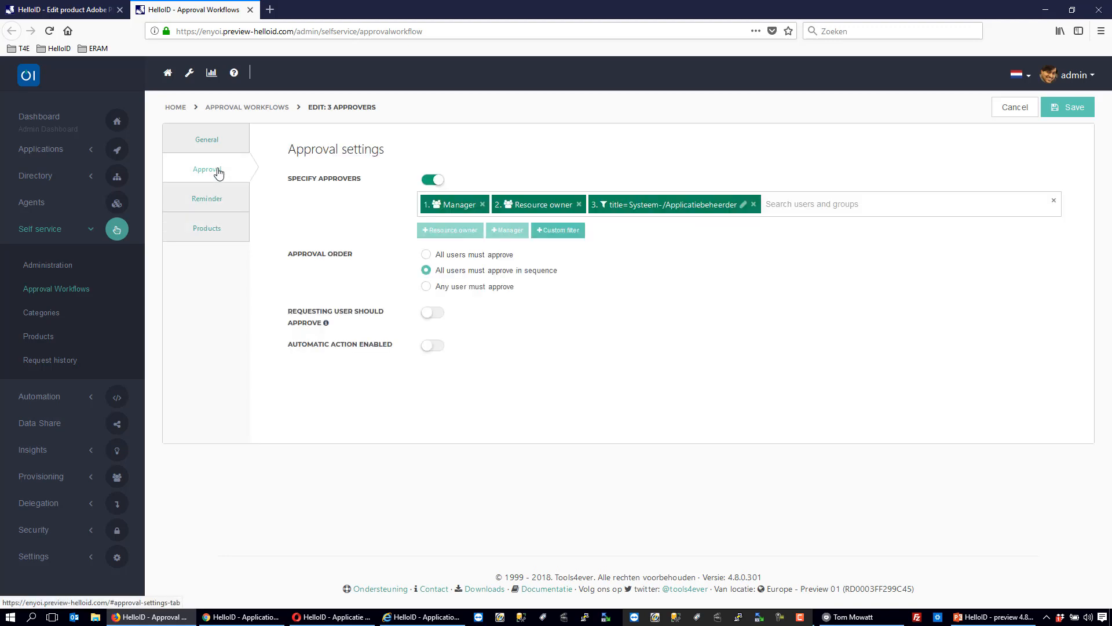
pyautogui.click(434, 348)
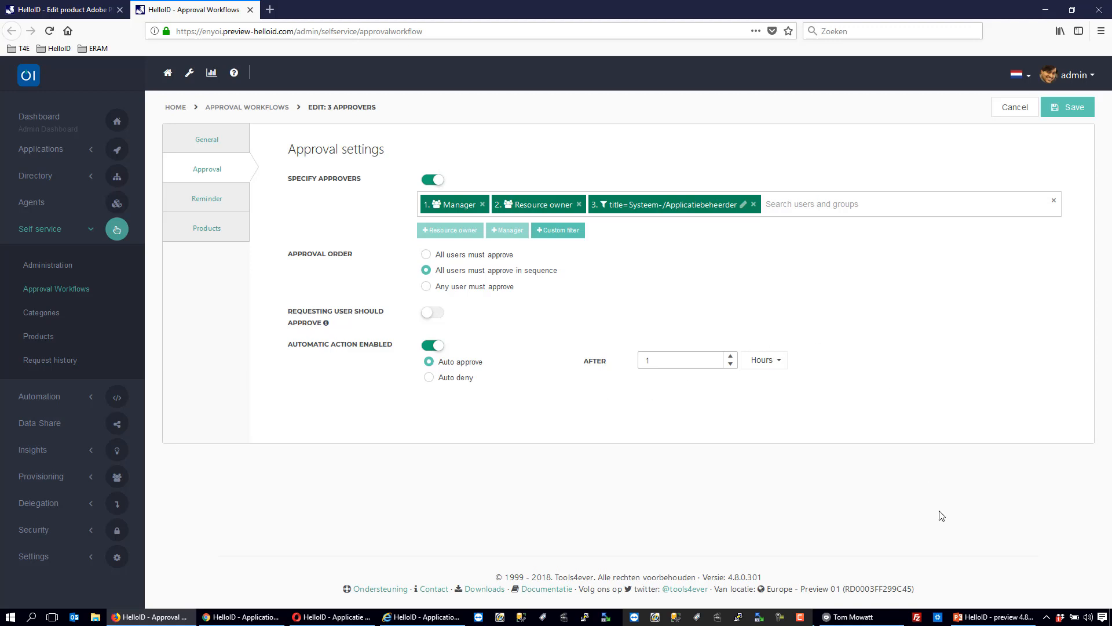
# - Switch to the HelloID webinar presentation in PowerPoint, start the slide show from the Demo slide and advance to Contents webinar 4.8
pyautogui.click(983, 613)
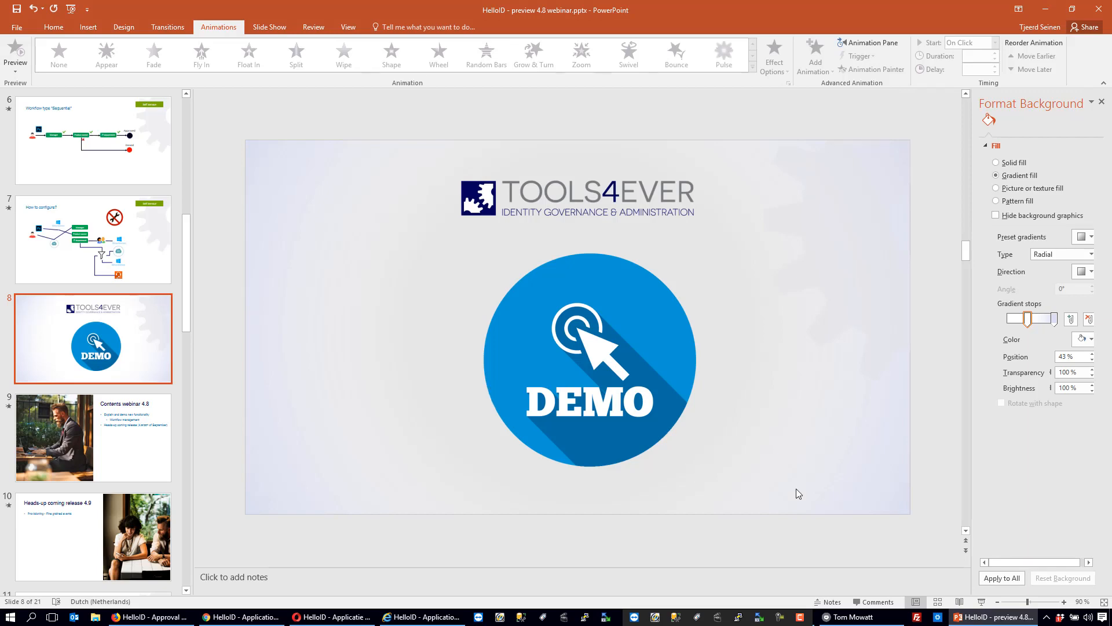
pyautogui.click(981, 602)
pyautogui.click(670, 392)
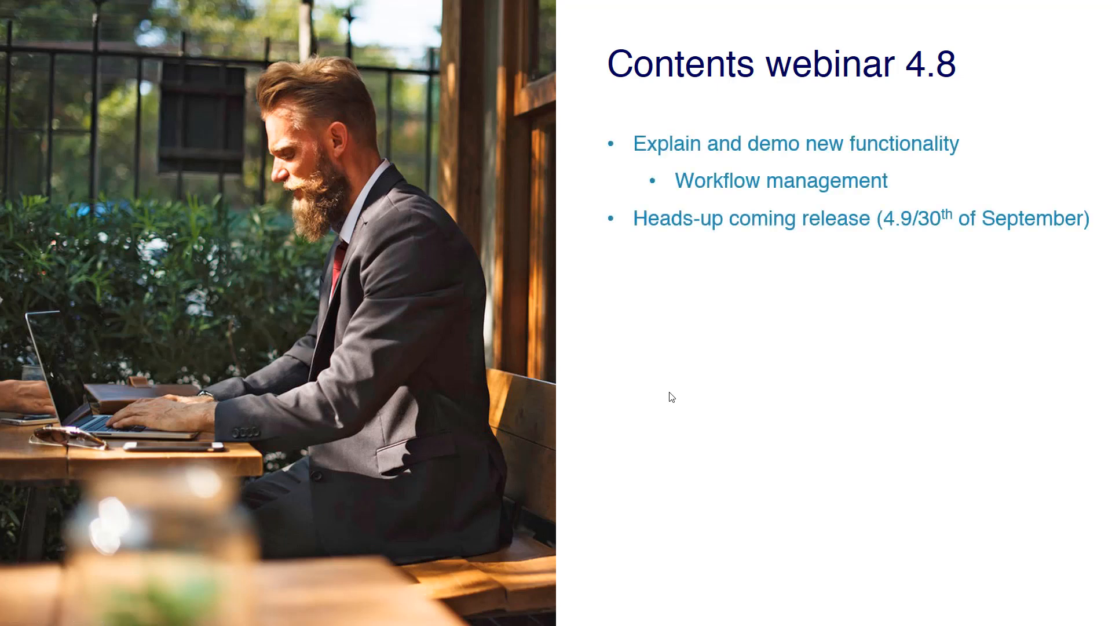
# - Turn on the laser pointer for the running slide show
pyautogui.rightClick(764, 344)
pyautogui.moveTo(844, 466)
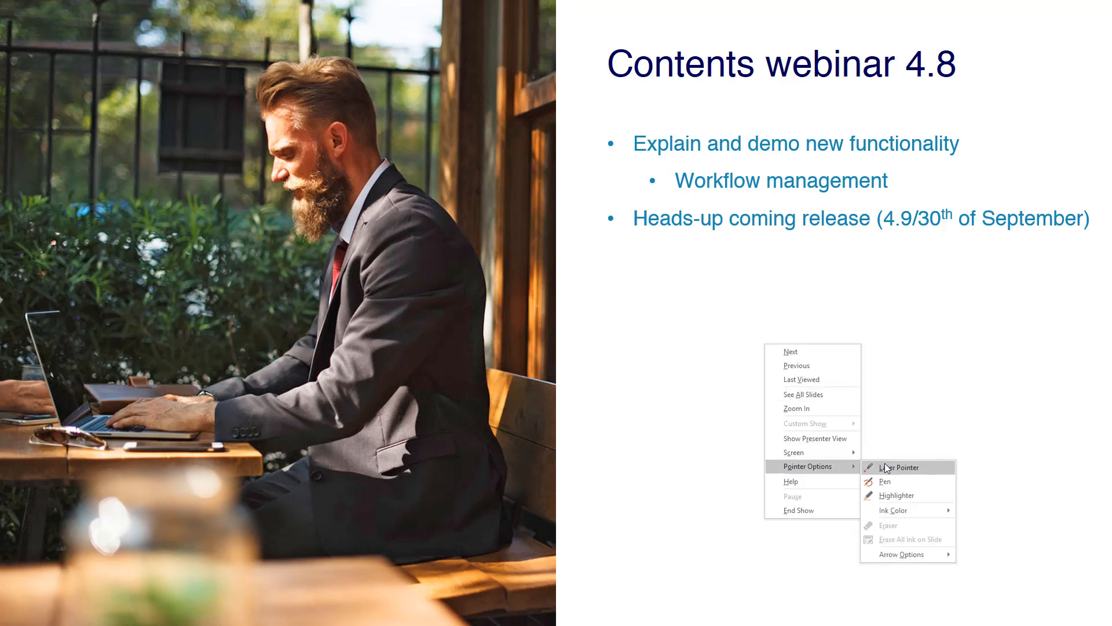
pyautogui.click(890, 467)
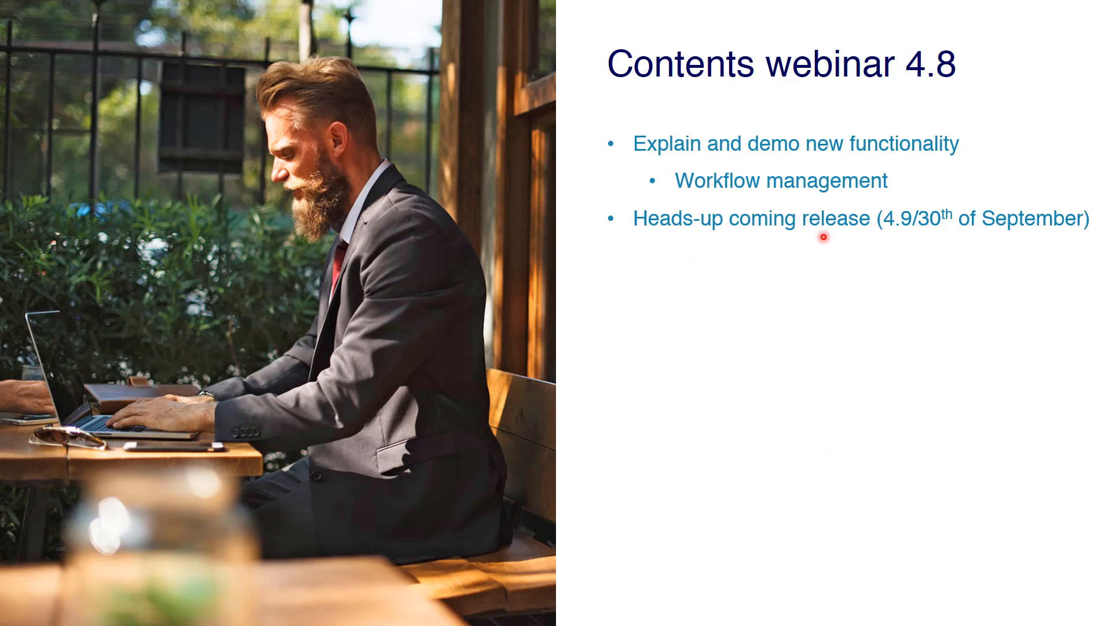